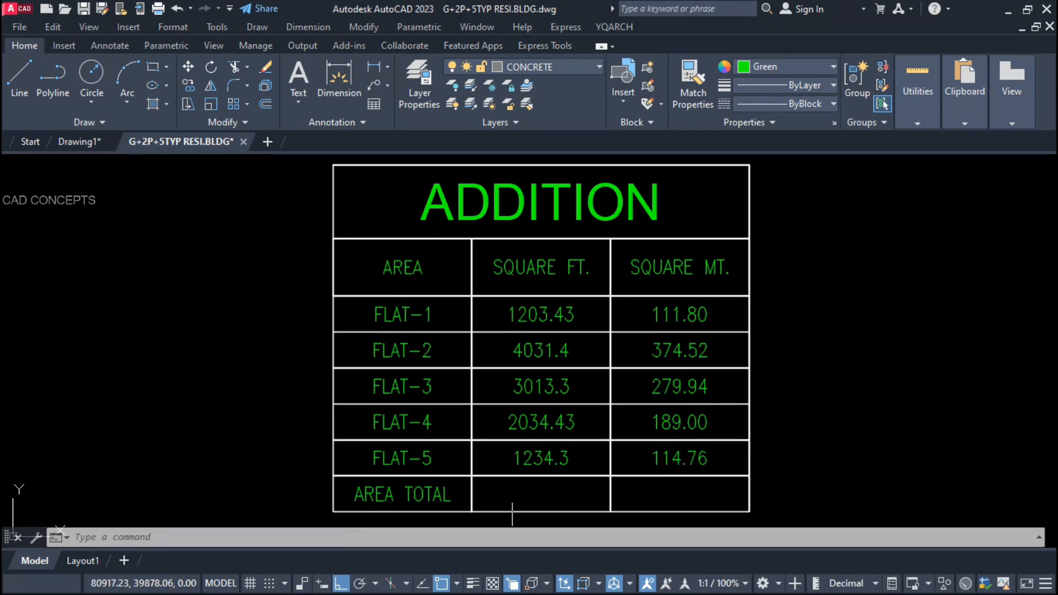
Step: Add the five flats' SQUARE FT. values with the YQArch addition command and place the sum in that column's AREA TOTAL cell
type("+")
key("Return")
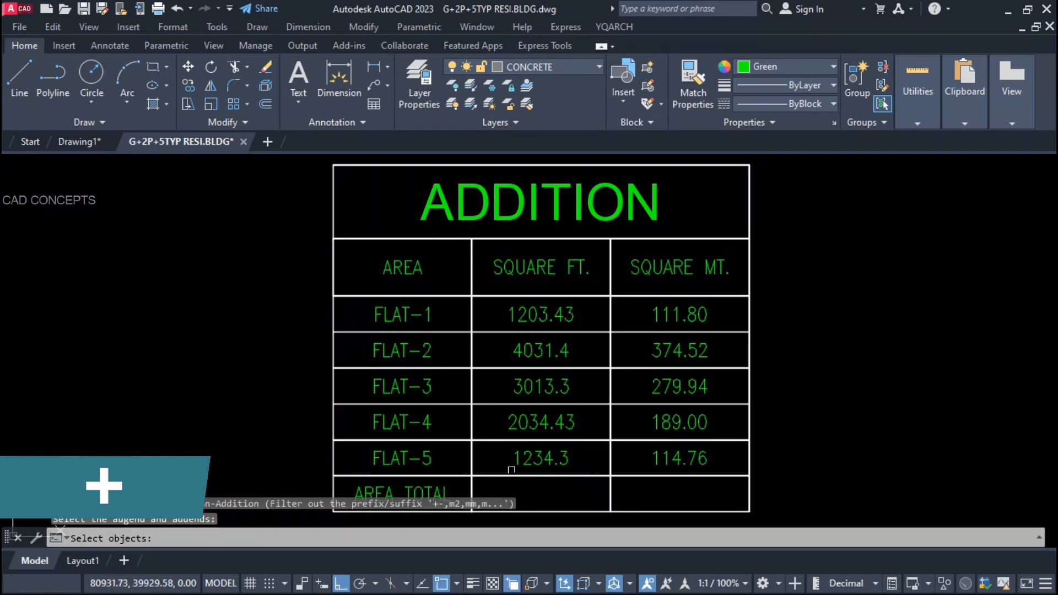
left_click(490, 287)
left_click(617, 517)
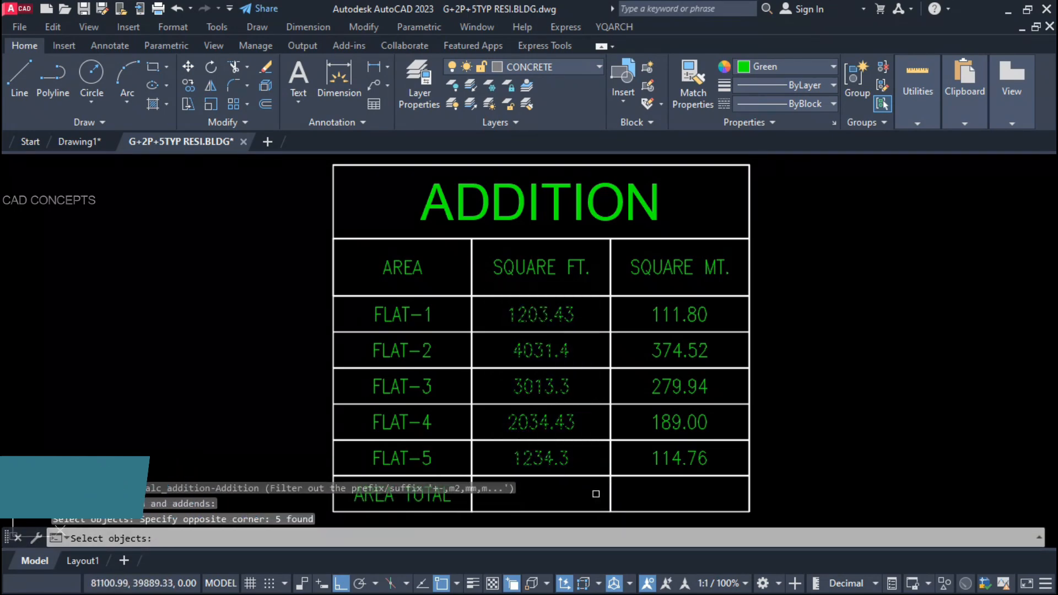
key("Return")
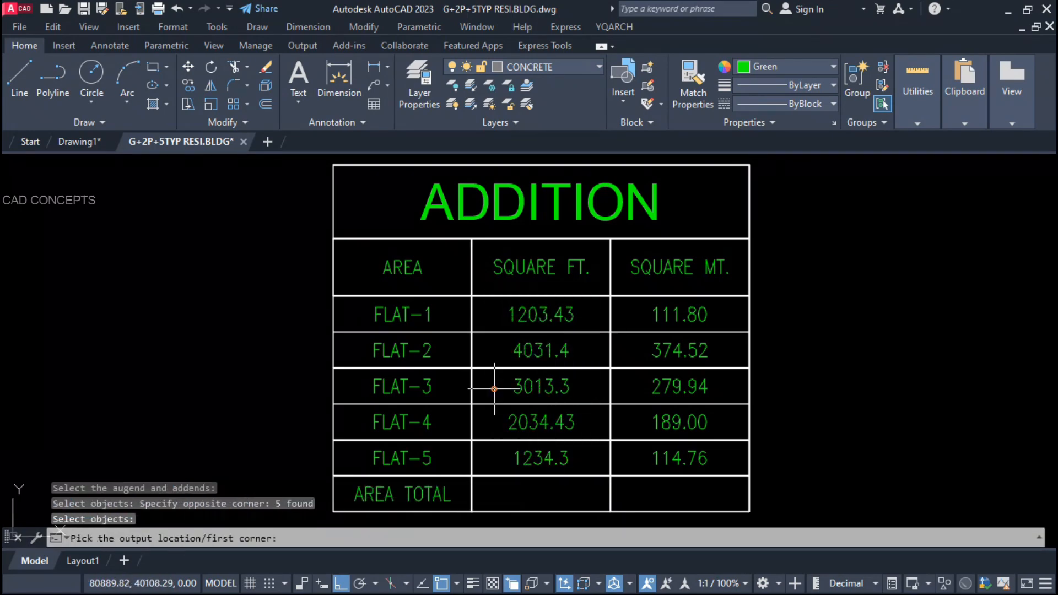
left_click(472, 508)
key("Return")
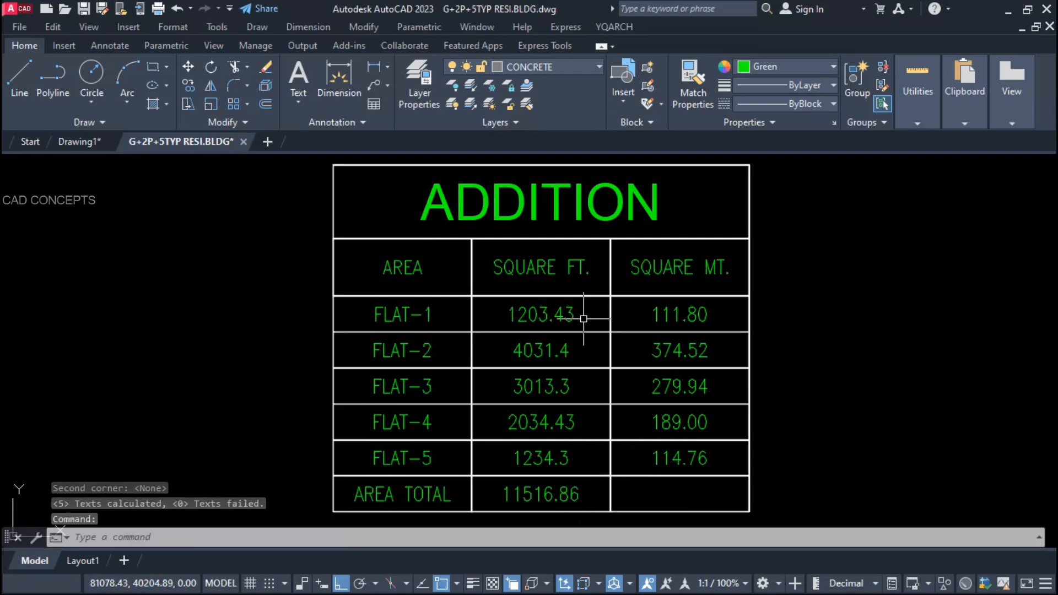
key("Return")
key("Return")
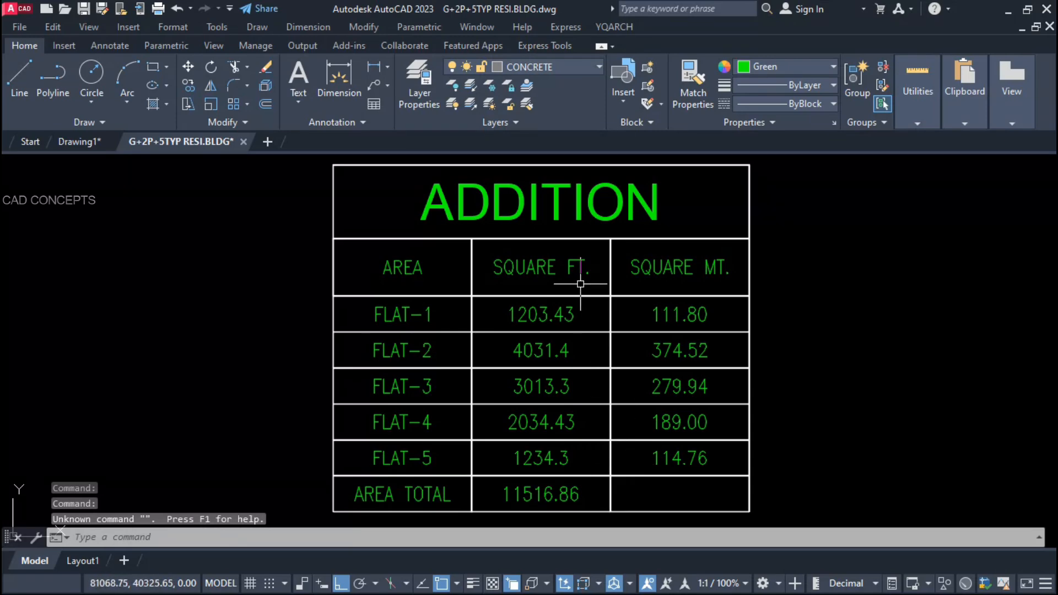
Step: Add the five flats' SQUARE MT. values and place the sum in that column's AREA TOTAL cell
type("+")
key("Return")
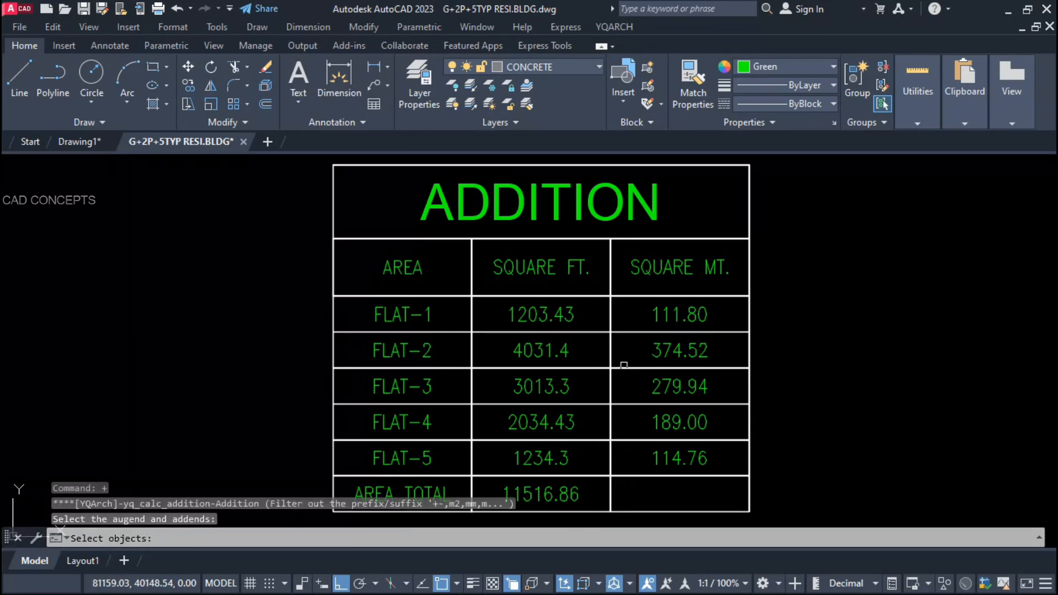
left_click(637, 286)
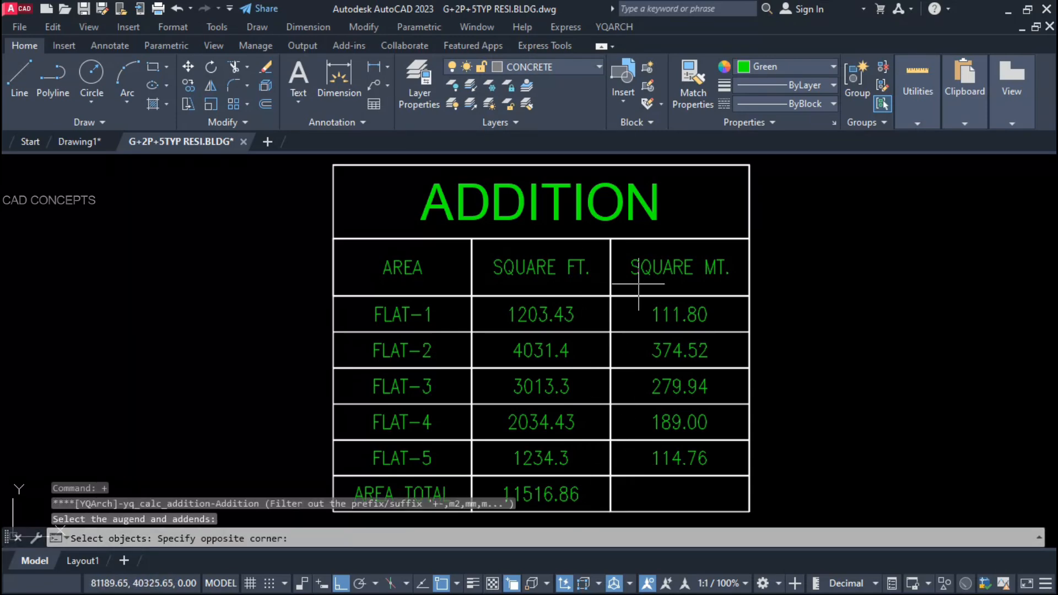
left_click(744, 482)
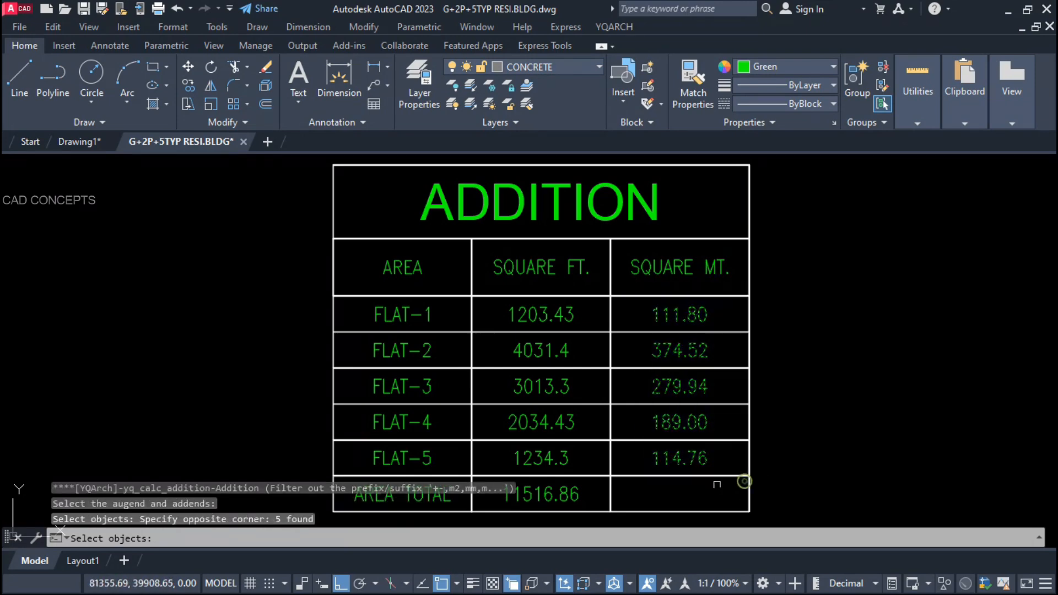
right_click(723, 355)
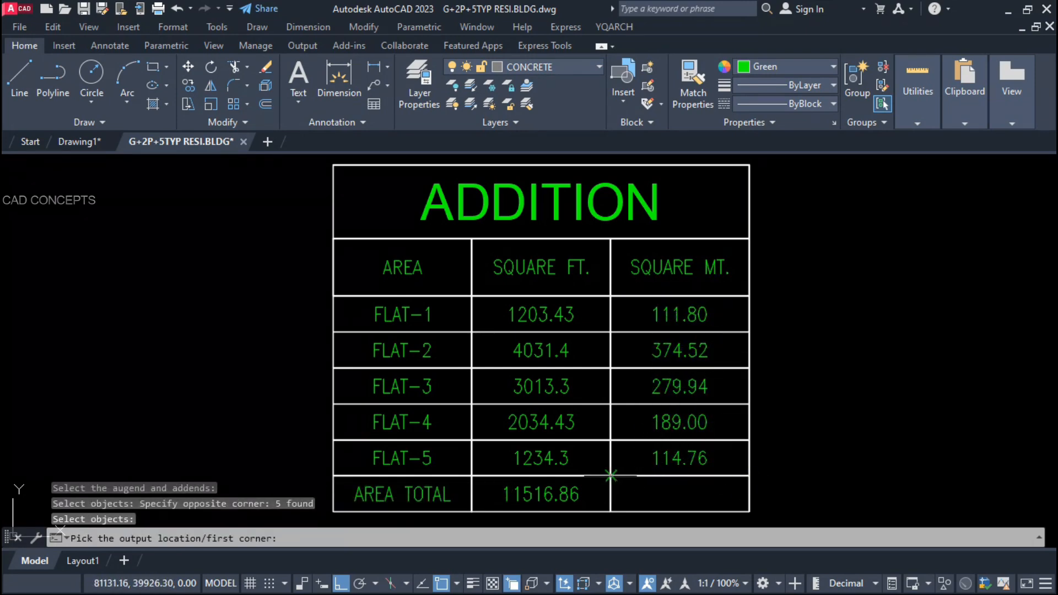
left_click(611, 476)
right_click(650, 480)
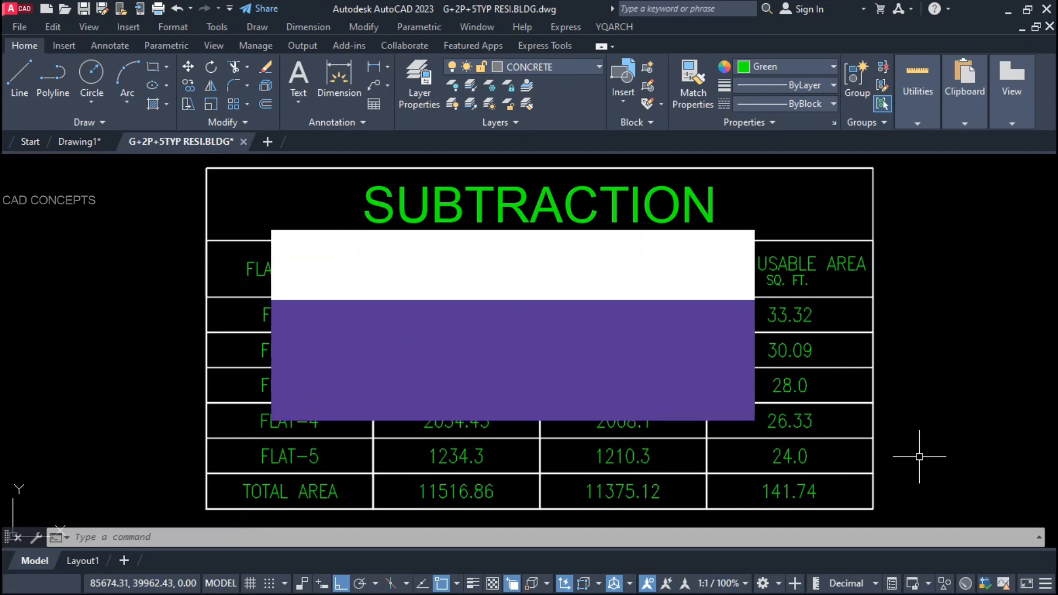
Step: Subtract net area from gross area for FLAT-1 and FLAT-2, placing each difference in its NON USABLE AREA cell of the SUBTRACTION table
key("Escape")
key("Escape")
key("Escape")
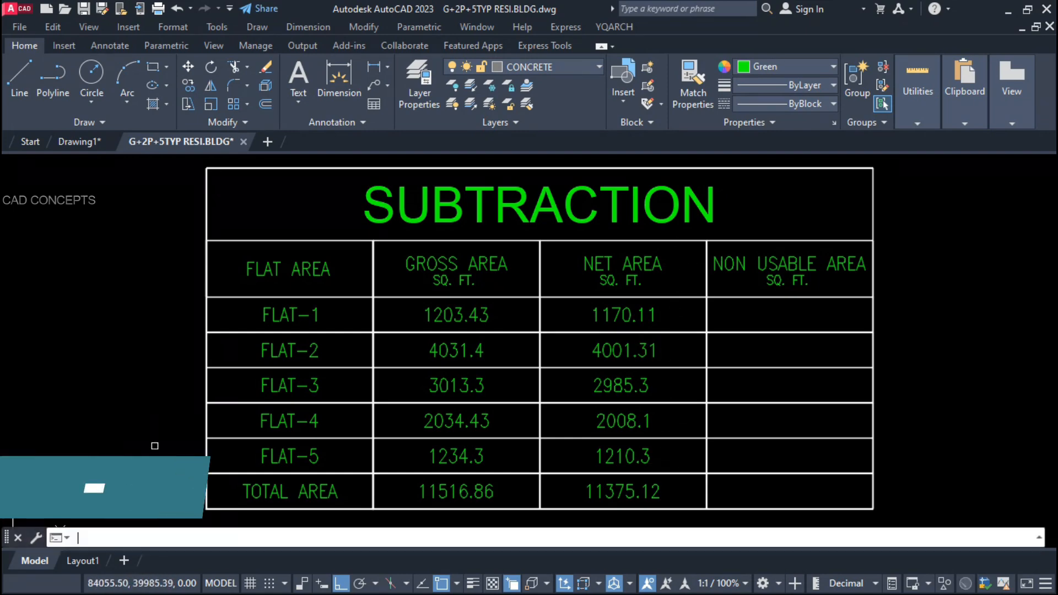
left_click(458, 319)
left_click(589, 318)
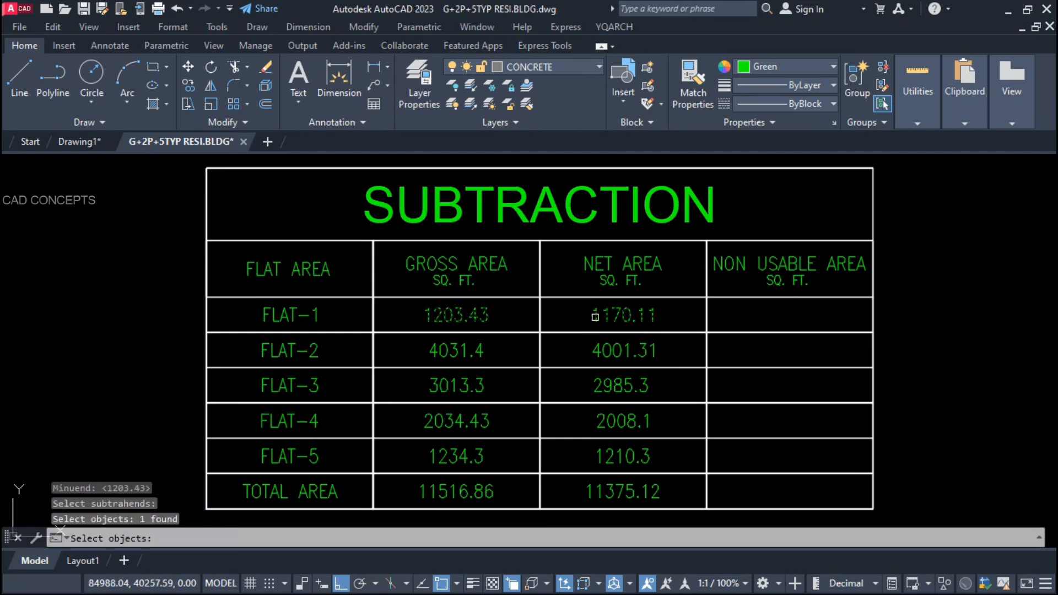
key("Return")
left_click(707, 333)
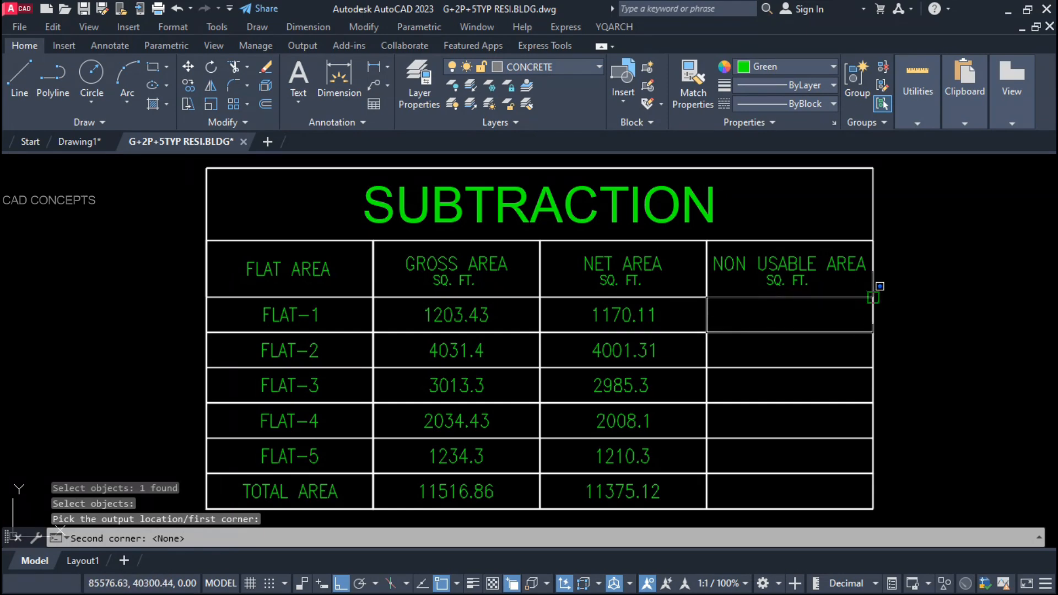
left_click(871, 295)
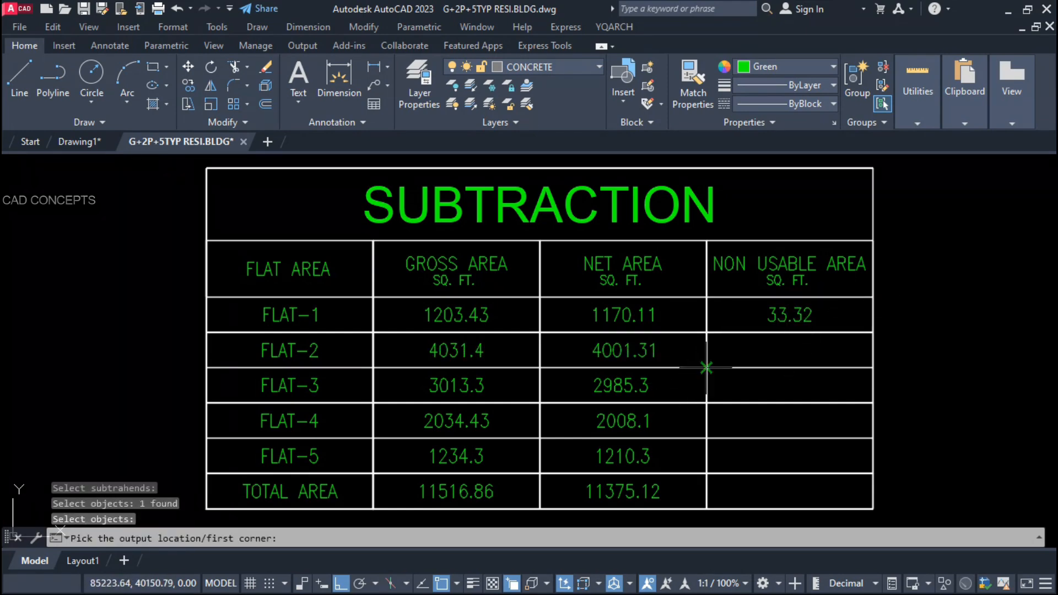
left_click(707, 368)
left_click(872, 331)
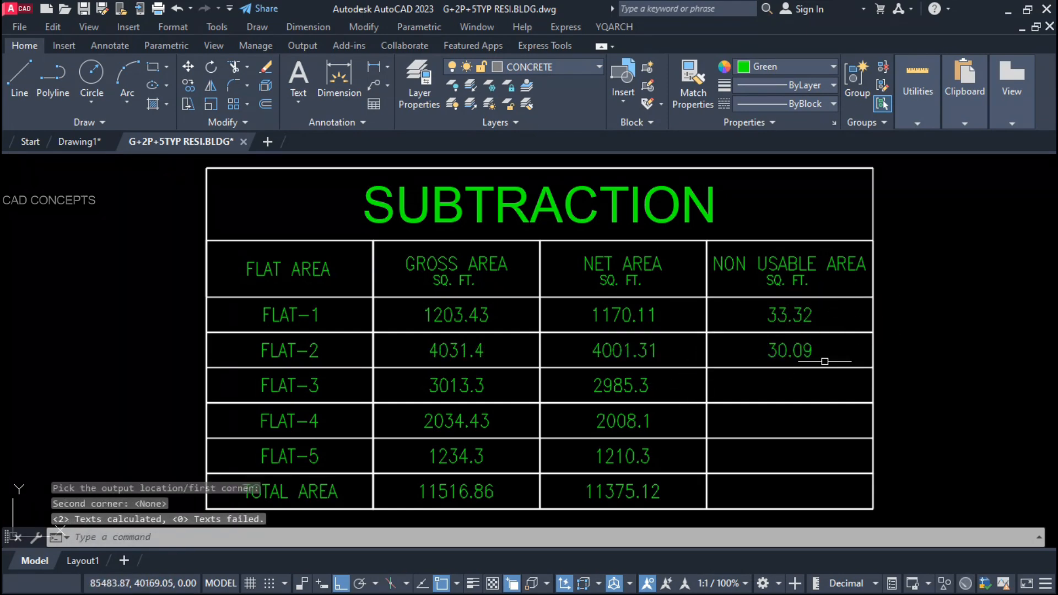
Step: Subtract FLAT-3's net area from its gross area and fit the result in its NON USABLE AREA cell
key("Return")
left_click(461, 388)
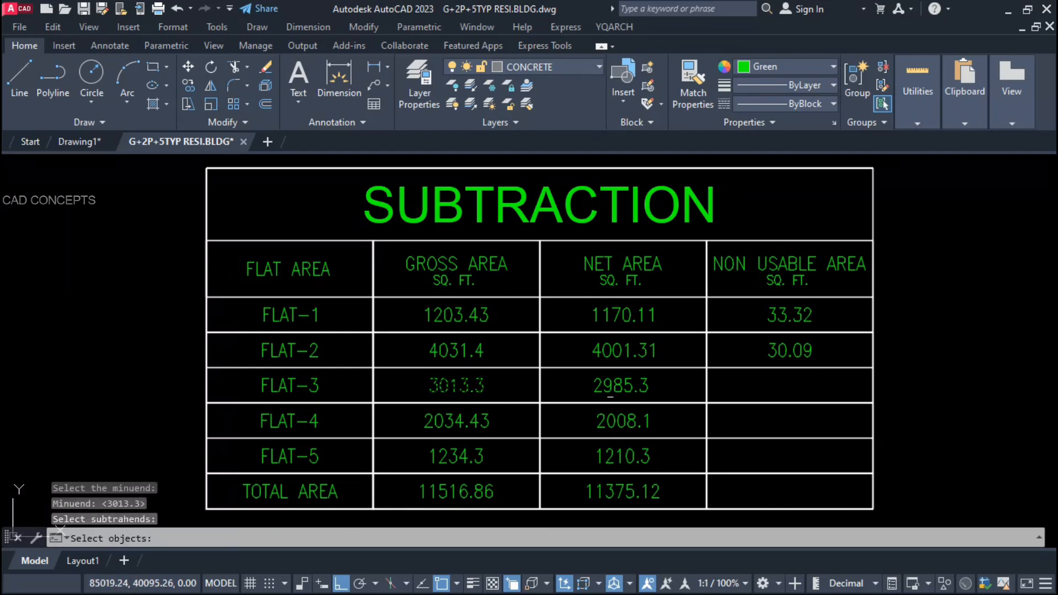
left_click(617, 389)
key("Return")
left_click(707, 403)
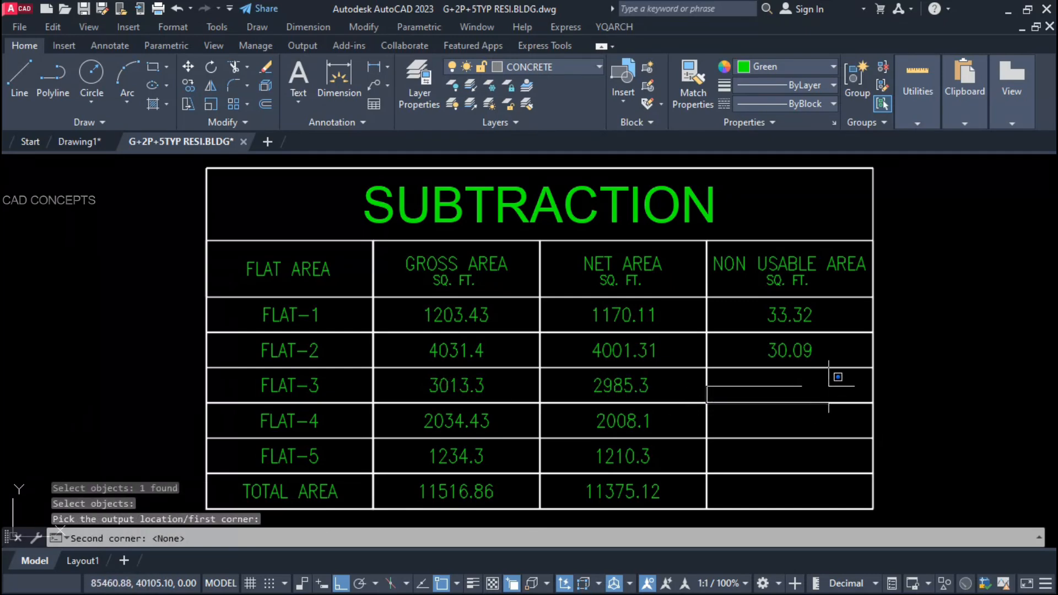
left_click(873, 366)
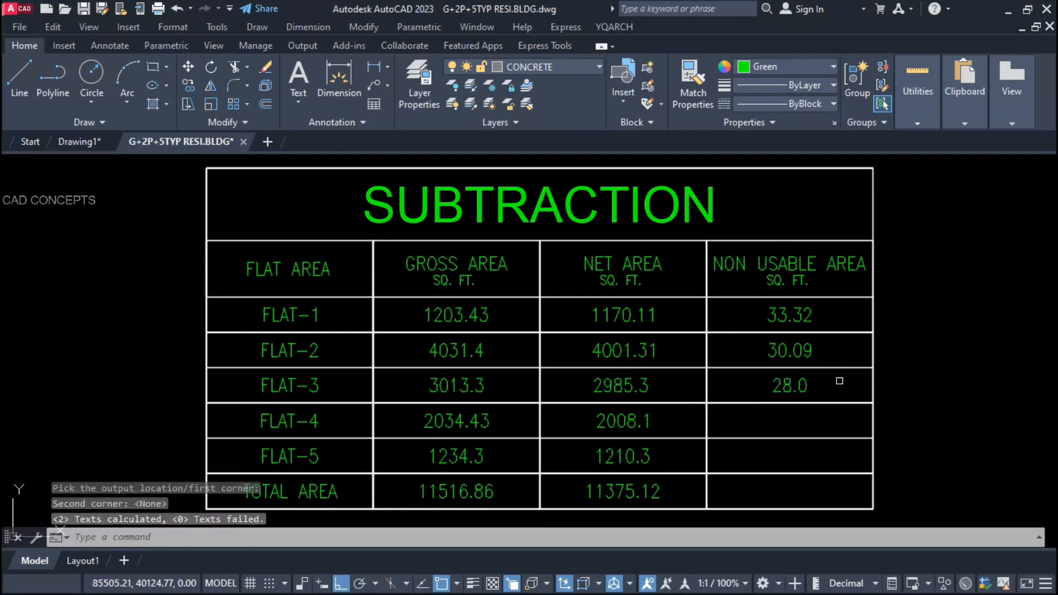
Step: Subtract FLAT-4's net area from its gross area and fit the result in its NON USABLE AREA cell
key("Return")
left_click(444, 418)
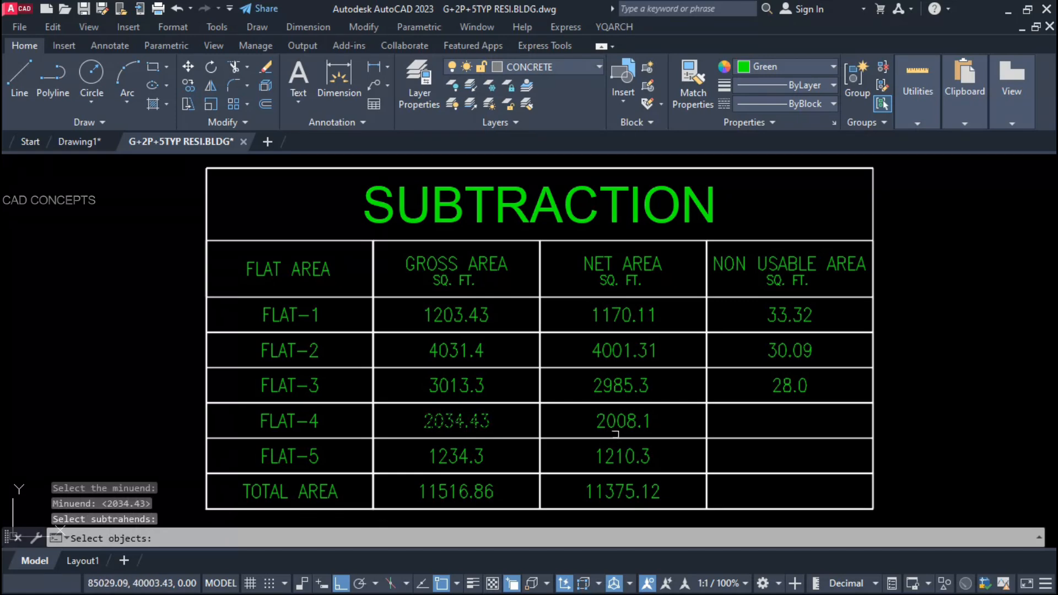
left_click(621, 423)
key("Return")
left_click(708, 438)
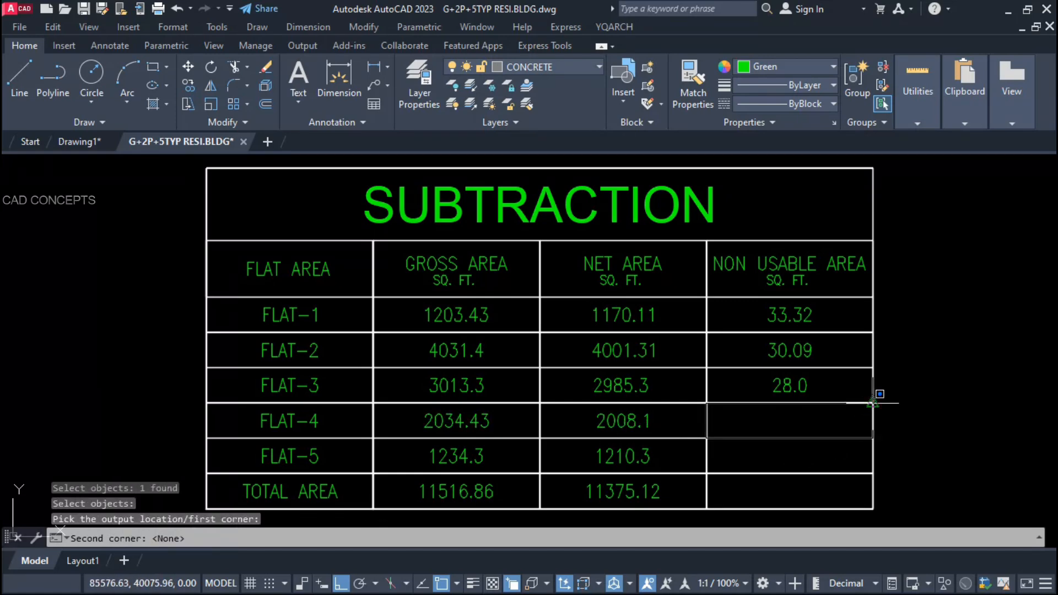
left_click(870, 405)
Step: Subtract FLAT-5's net area from its gross area and fit the result in its NON USABLE AREA cell
key("Return")
left_click(453, 459)
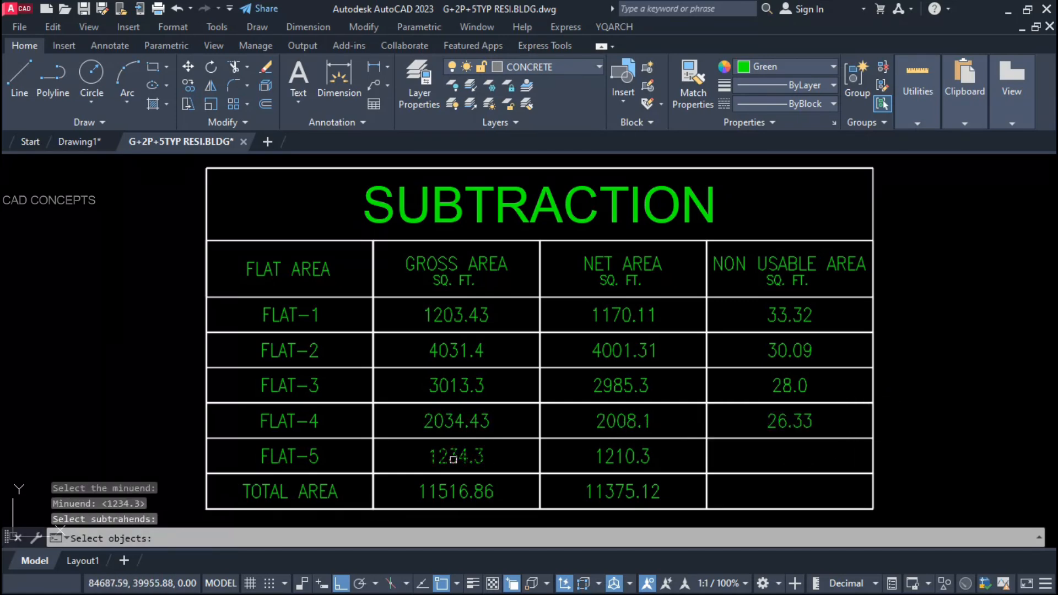
left_click(610, 458)
key("Return")
left_click(708, 473)
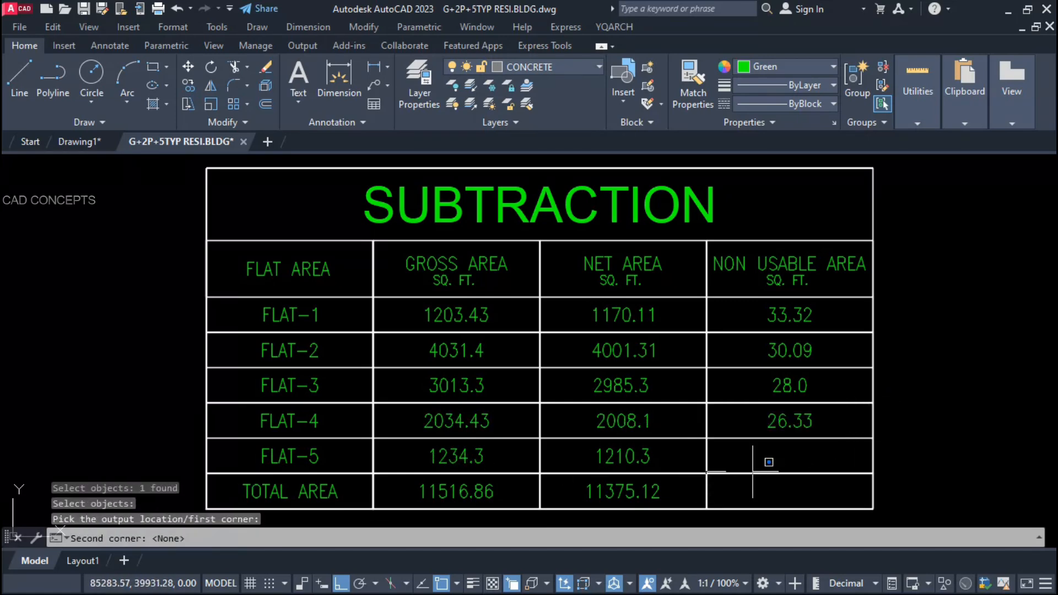
left_click(869, 437)
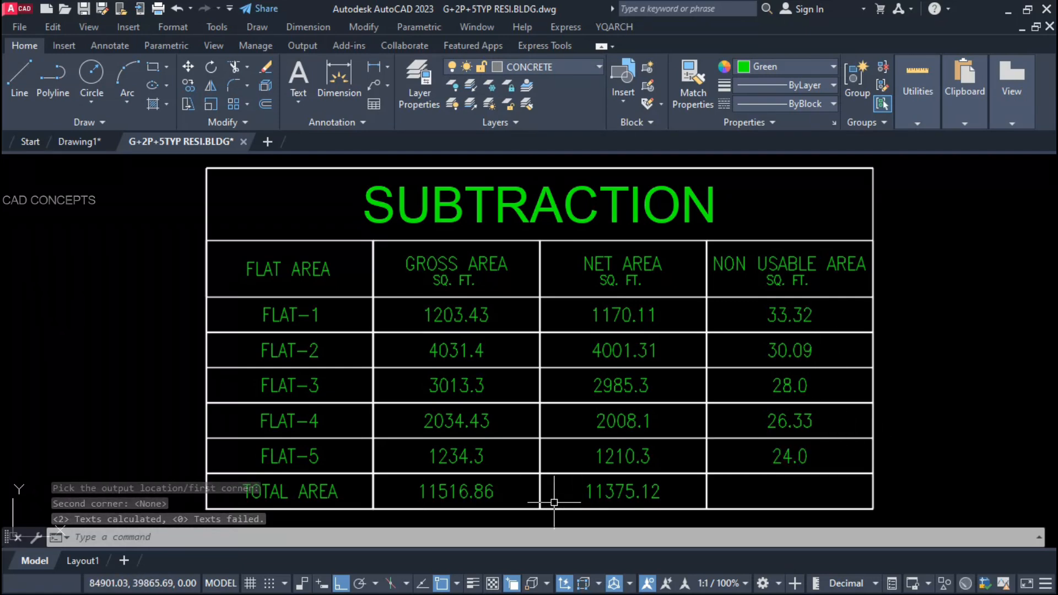
Step: Subtract the total net area from the total gross area and fit the result in the TOTAL AREA row's NON USABLE AREA cell
key("Return")
left_click(456, 494)
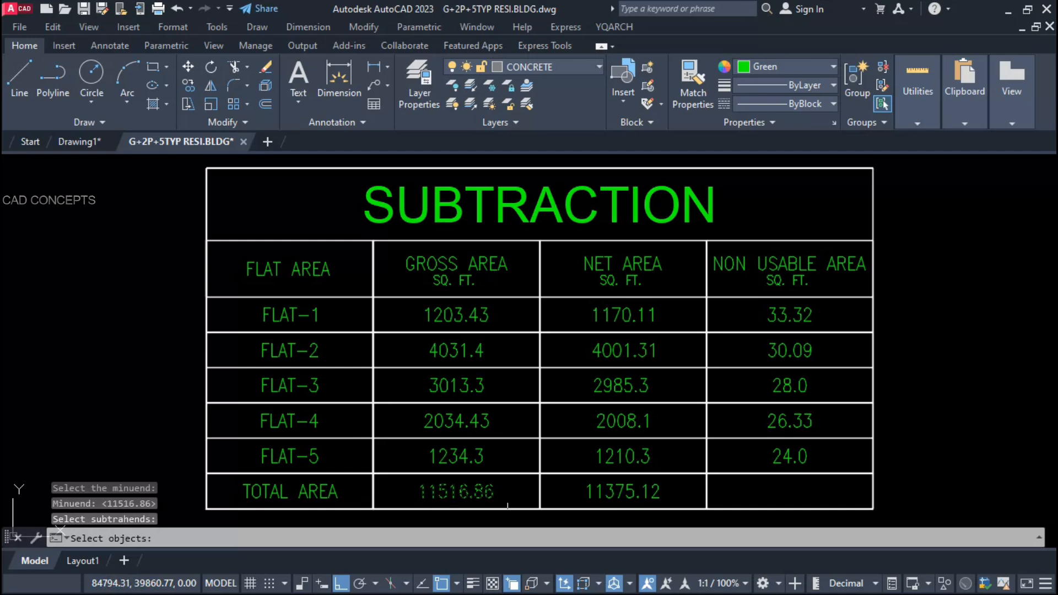
left_click(609, 499)
key("Return")
left_click(708, 511)
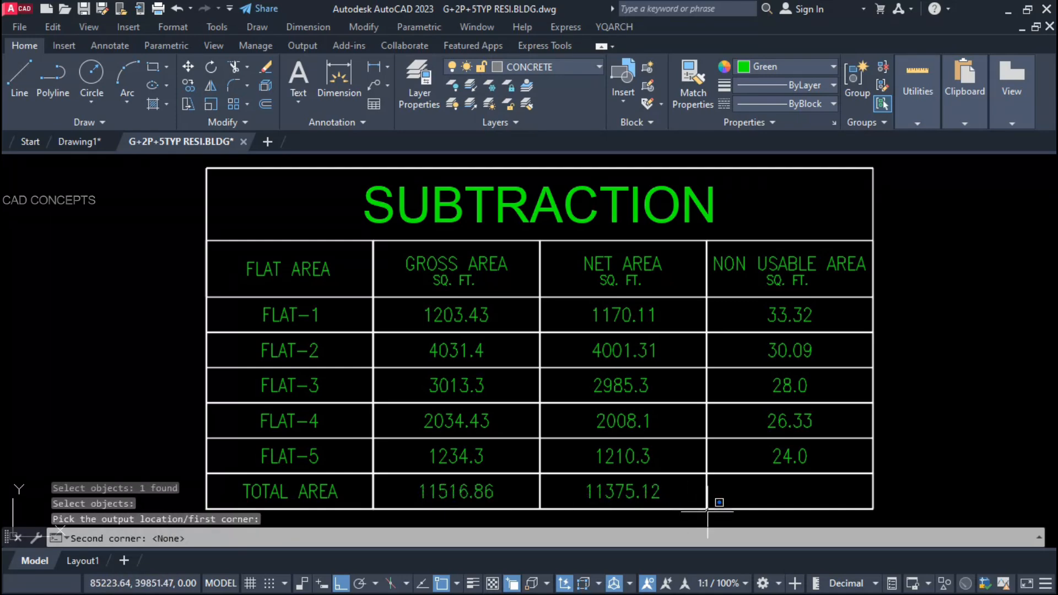
left_click(871, 472)
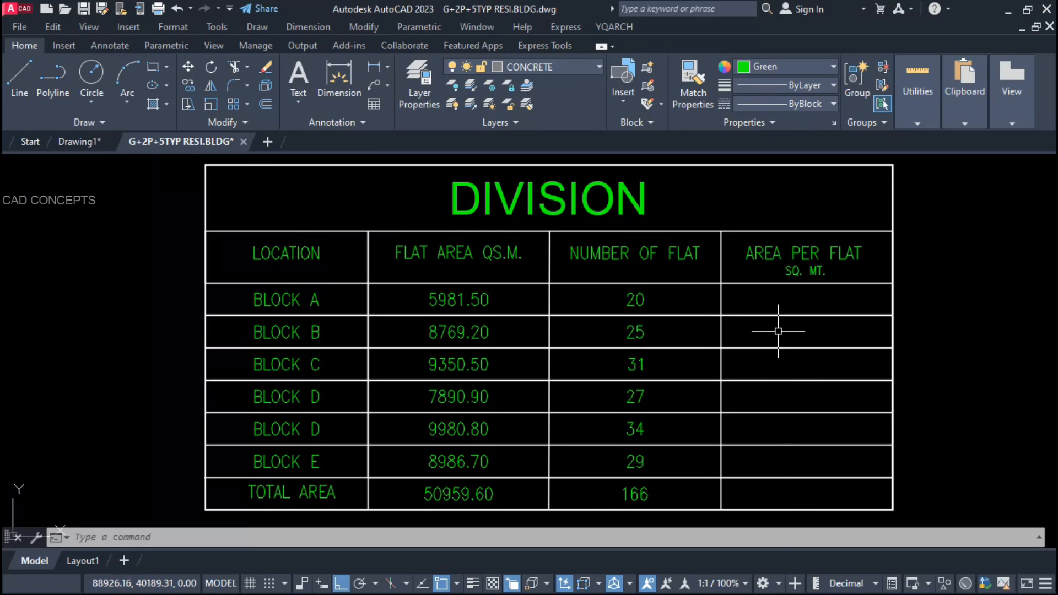
Step: Divide BLOCK A's flat area by its number of flats in the DIVISION table, placing the result in its AREA PER FLAT cell
type("/")
key("Return")
left_click(457, 304)
left_click(615, 302)
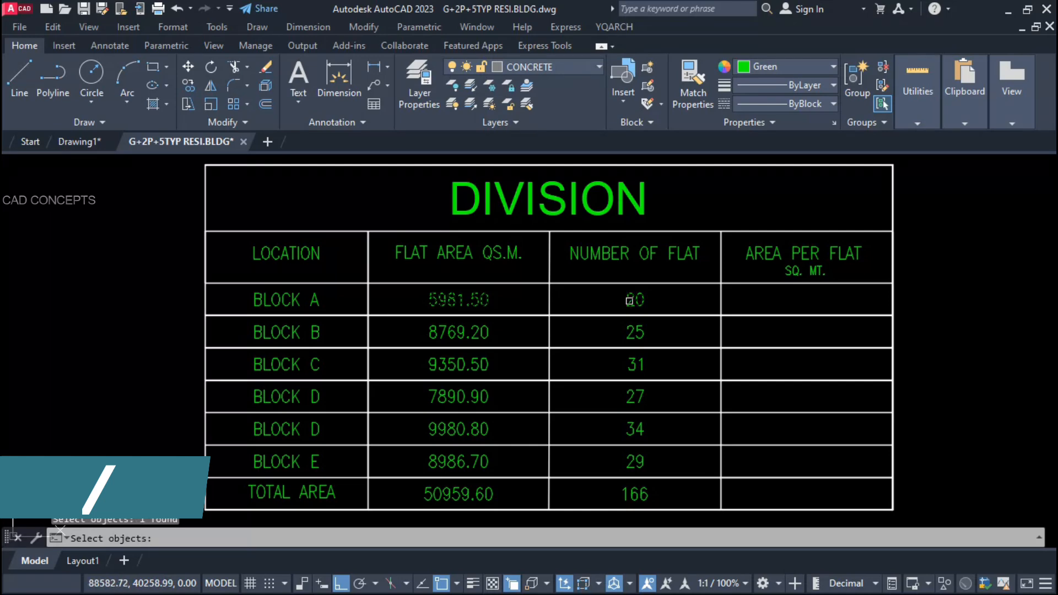
key("Return")
left_click(893, 282)
key("Return")
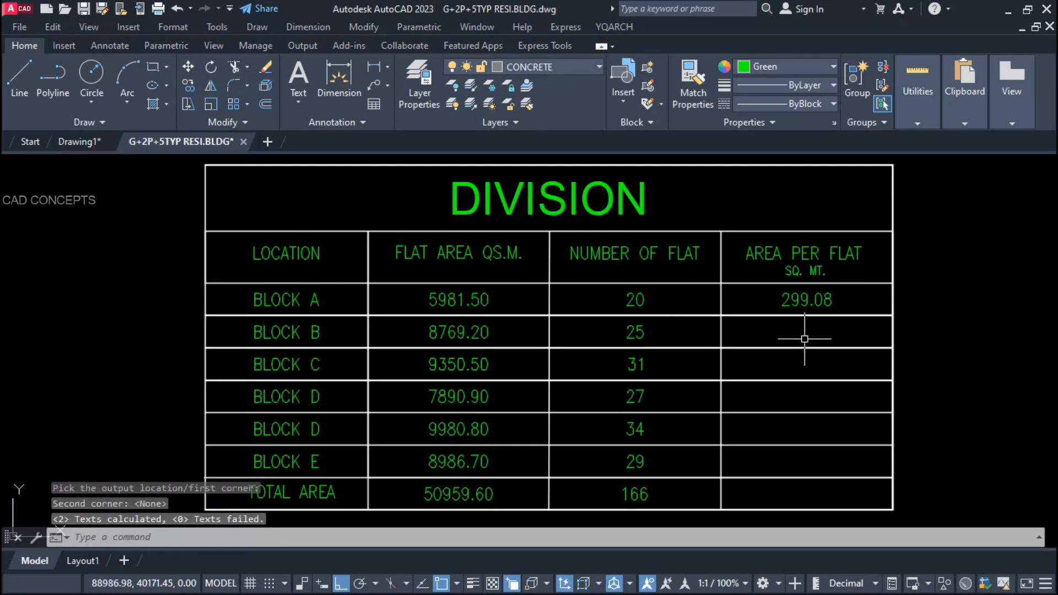
Step: Divide BLOCK B's flat area by its number of flats and place the result in its AREA PER FLAT cell
key("Return")
left_click(458, 334)
left_click(623, 336)
key("Return")
left_click(721, 348)
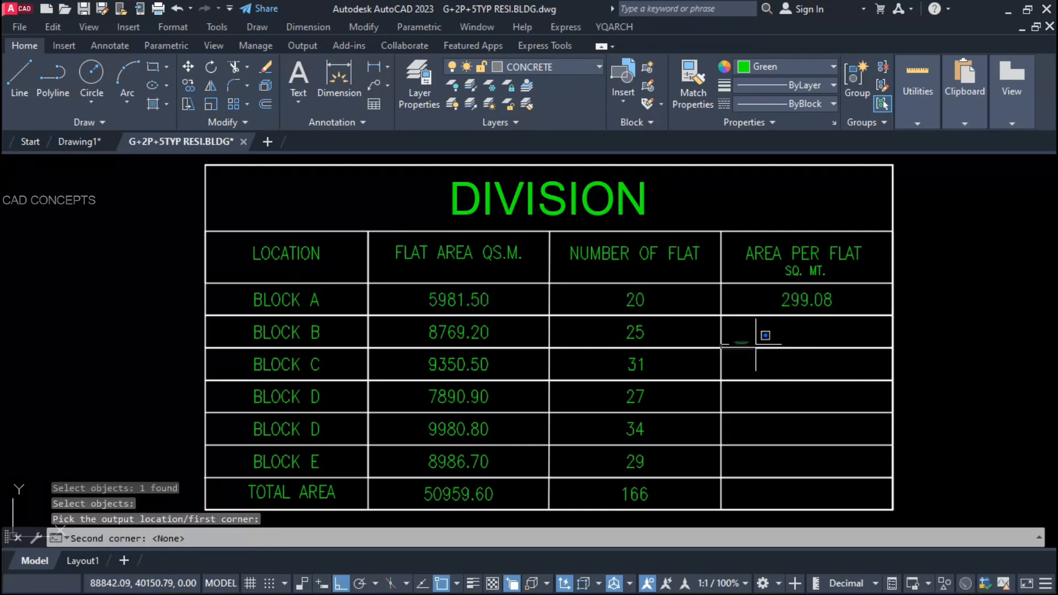
key("Return")
Step: Divide BLOCK C's flat area by its number of flats and fit the result in its AREA PER FLAT cell
key("Return")
left_click(459, 364)
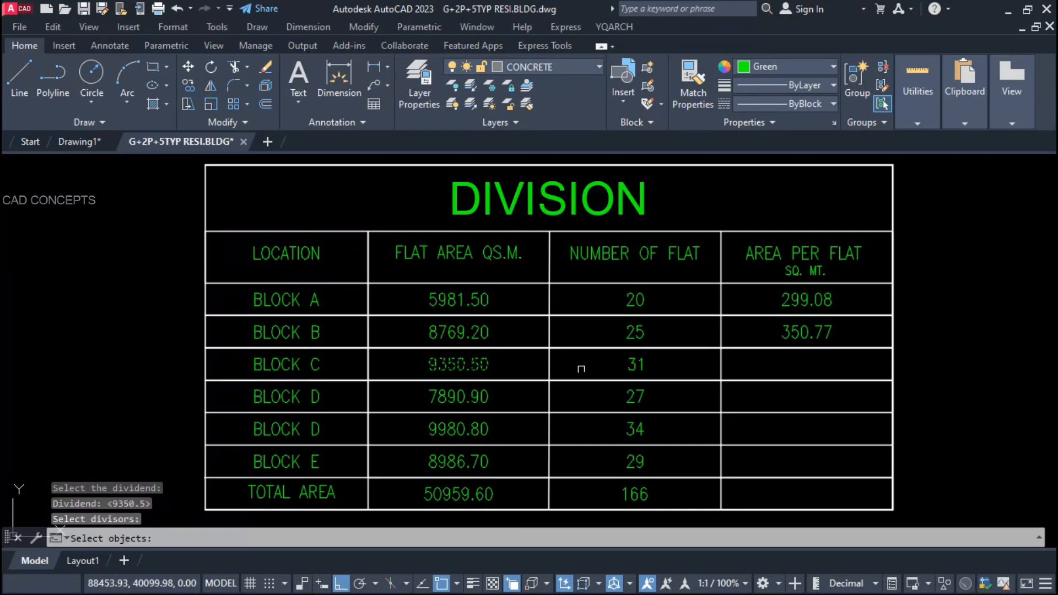
left_click(635, 368)
key("Return")
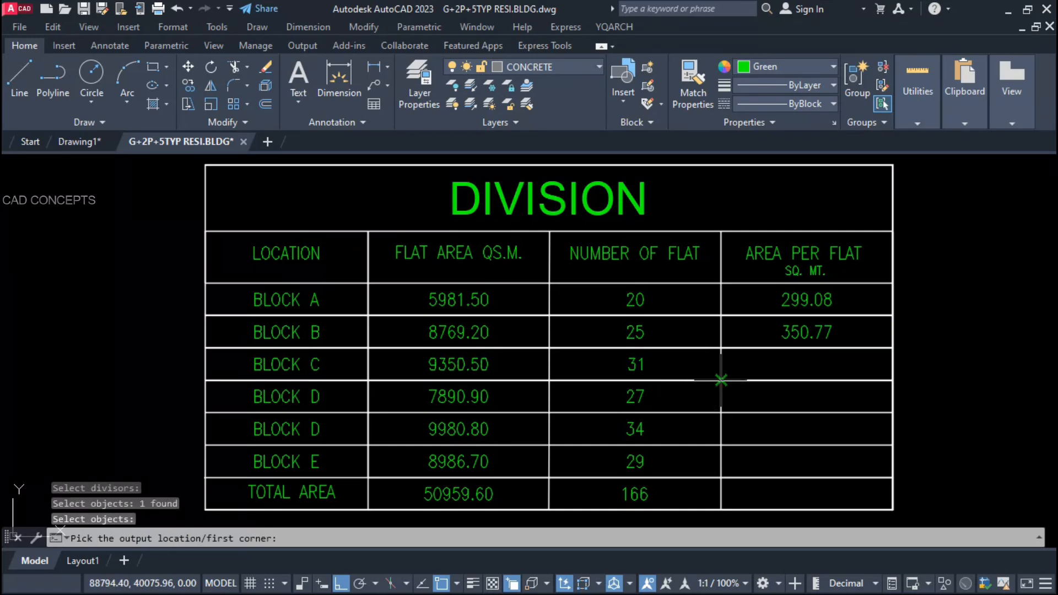
left_click(721, 380)
left_click(893, 349)
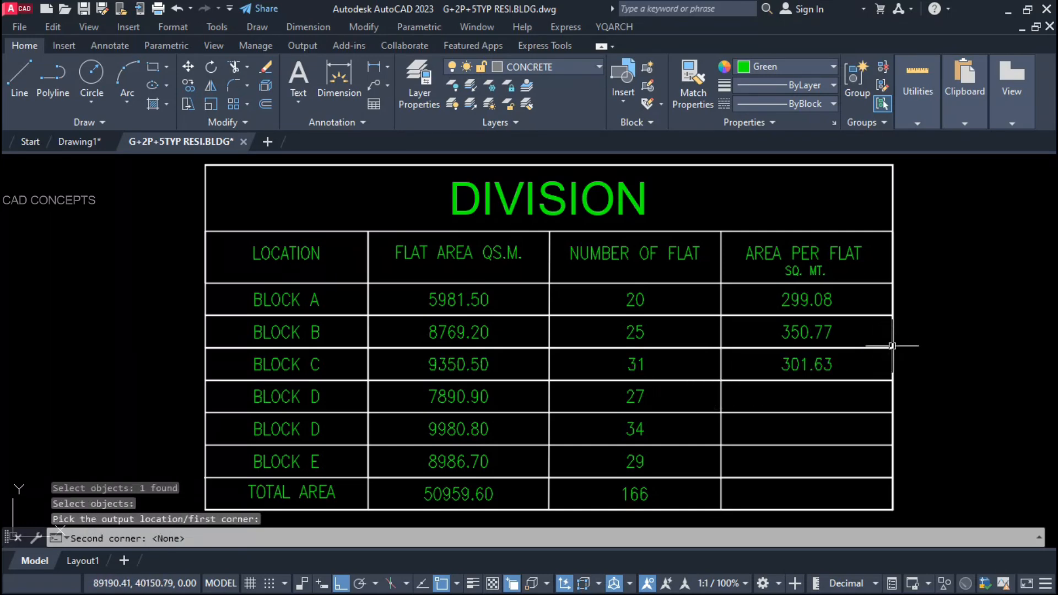
Step: Divide flat area by number of flats for both BLOCK D rows, BLOCK E and TOTAL AREA, placing each quotient in its AREA PER FLAT cell
key("Return")
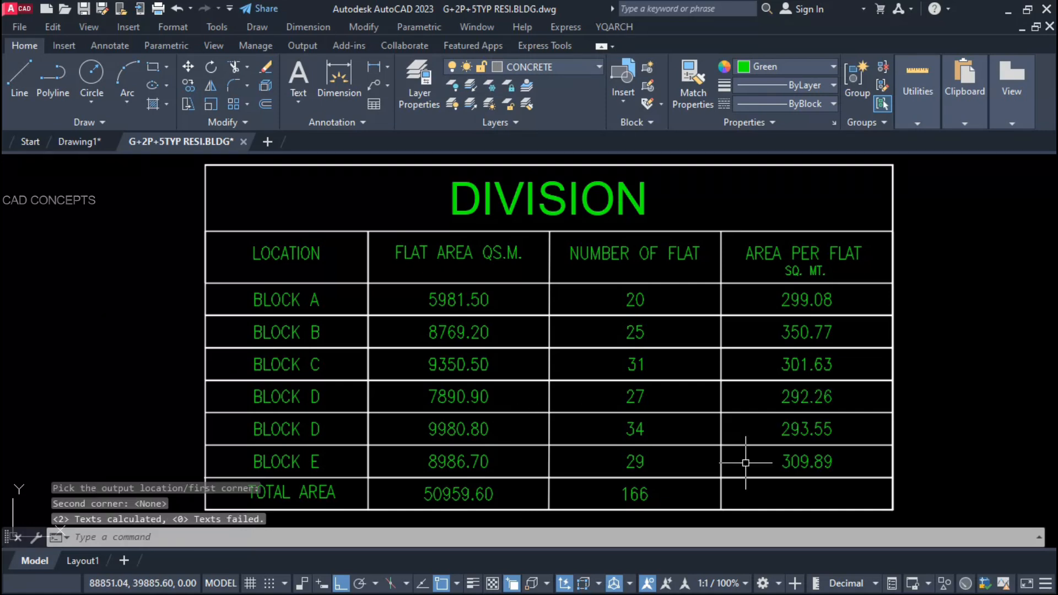
key("Return")
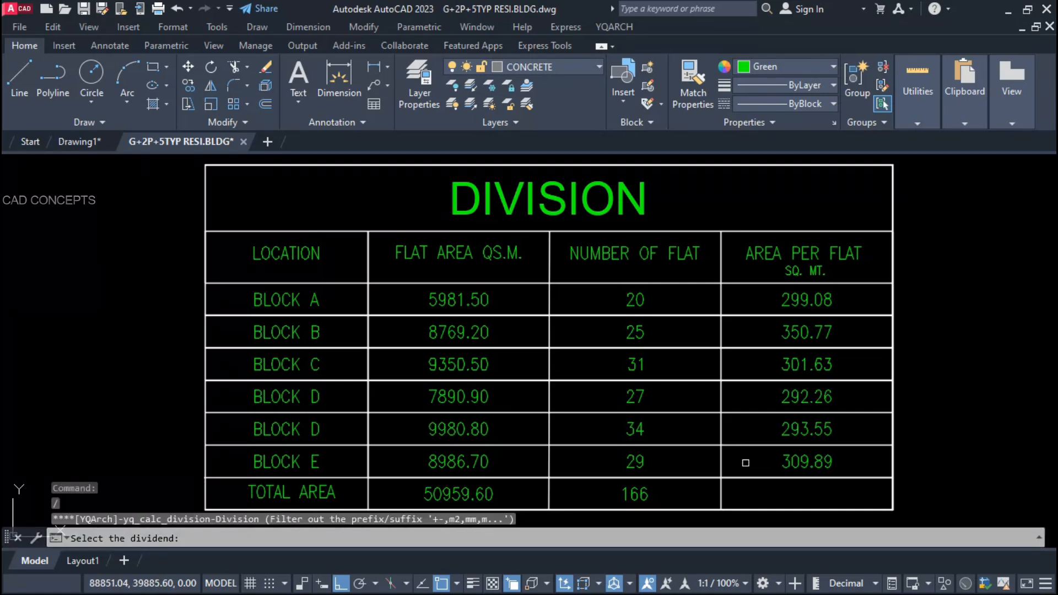
left_click(463, 496)
left_click(644, 501)
key("Return")
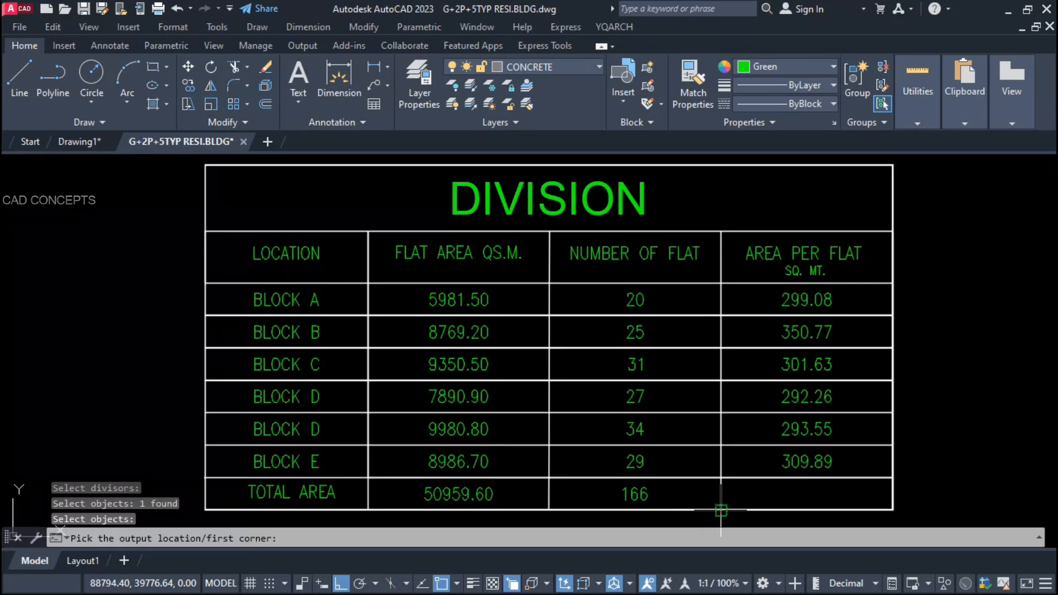
left_click(721, 510)
key("Return")
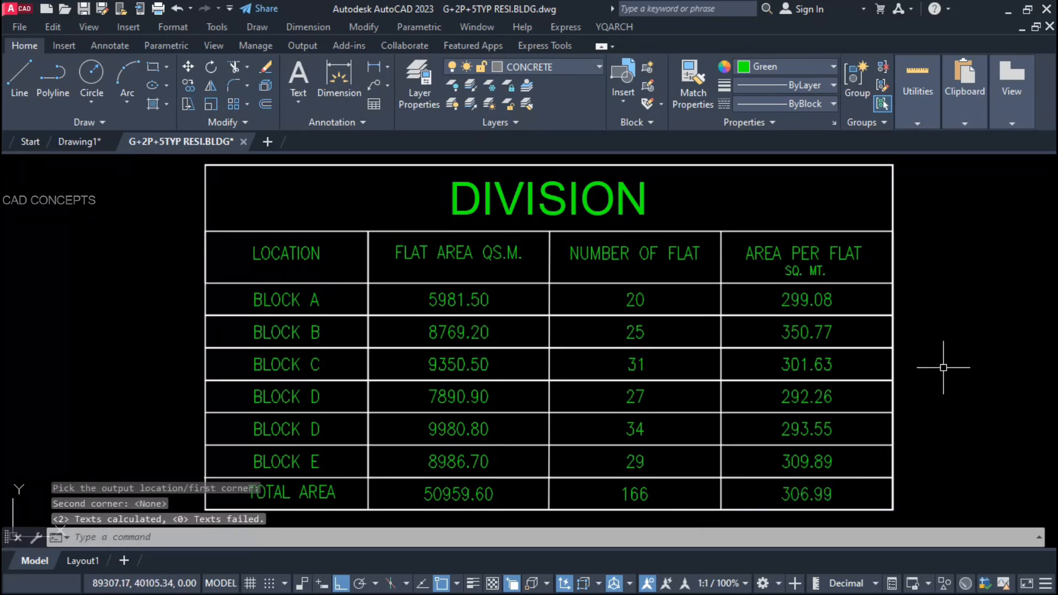
key("Escape")
key("Escape")
key("Escape")
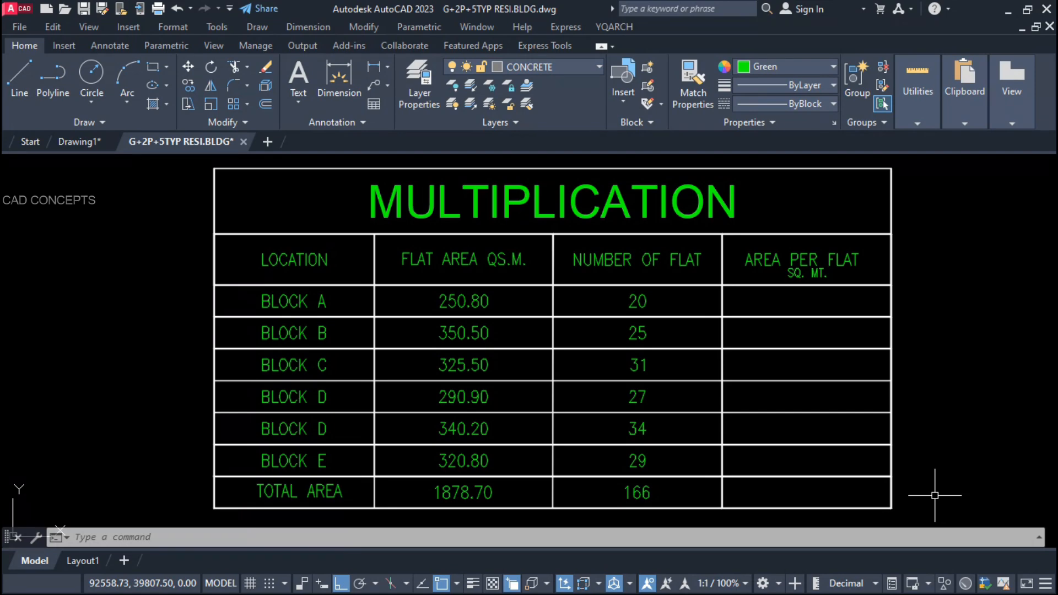
Step: Multiply BLOCK A's flat area by its number of flats in the MULTIPLICATION table, fitting the result in its AREA PER FLAT cell
key("Return")
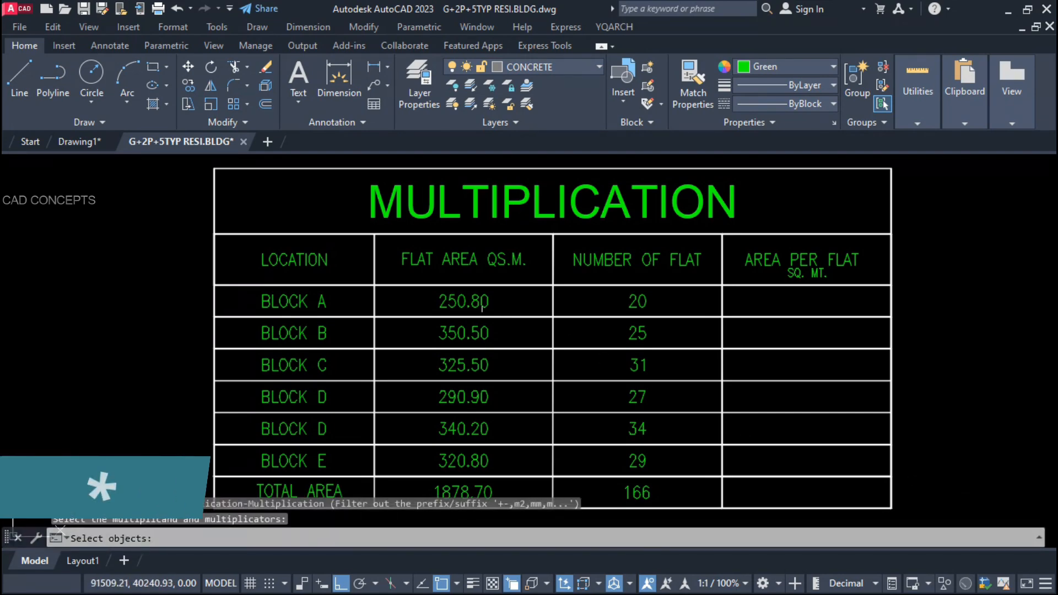
left_click(463, 305)
left_click(638, 302)
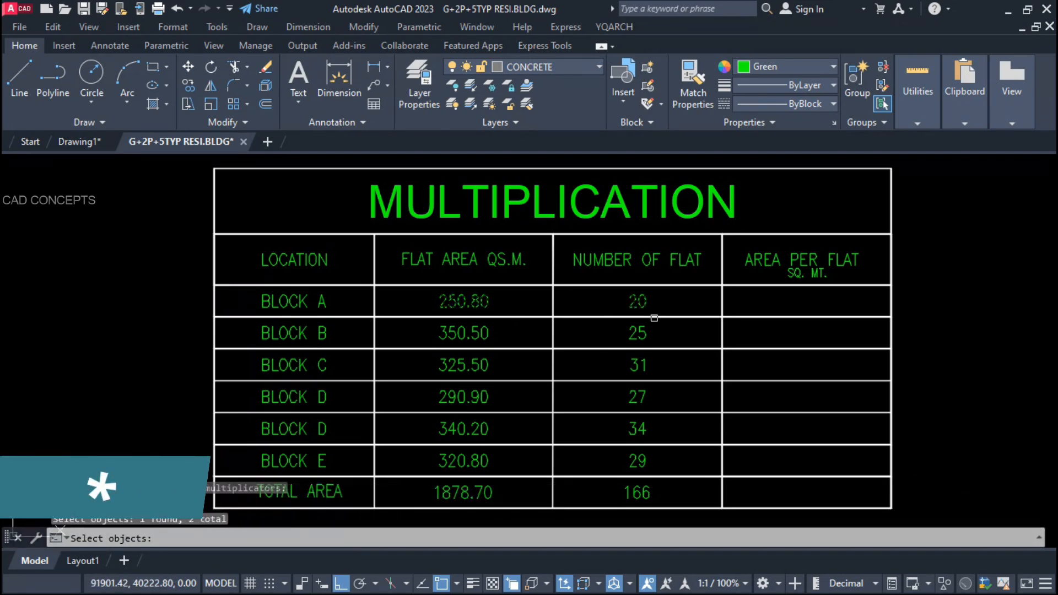
key("Return")
left_click(724, 296)
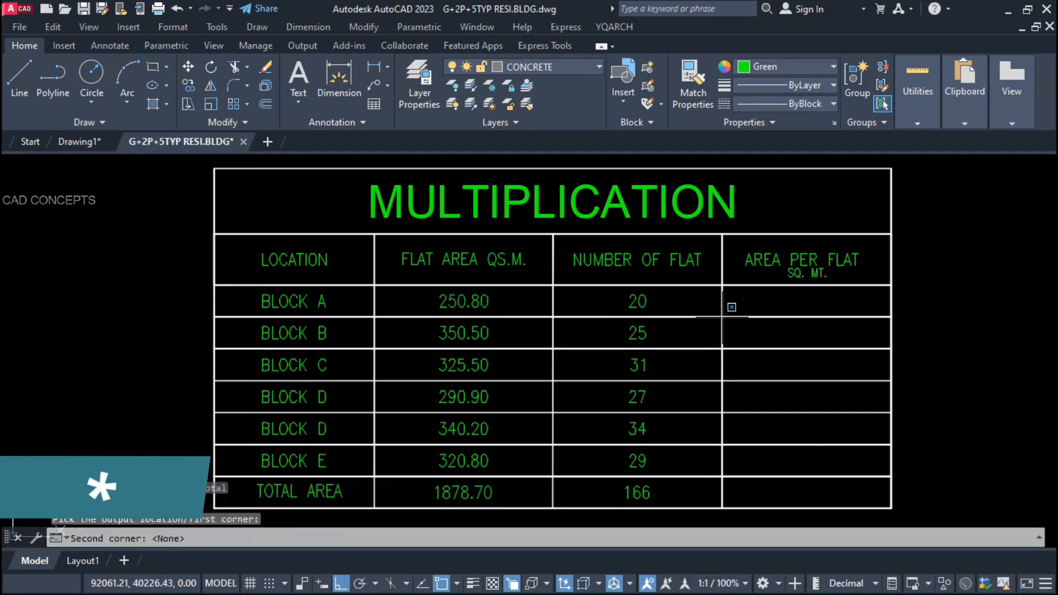
left_click(872, 291)
Step: Multiply BLOCK B's flat area by its number of flats and fit the result in its AREA PER FLAT cell
key("Return")
left_click(478, 333)
left_click(629, 332)
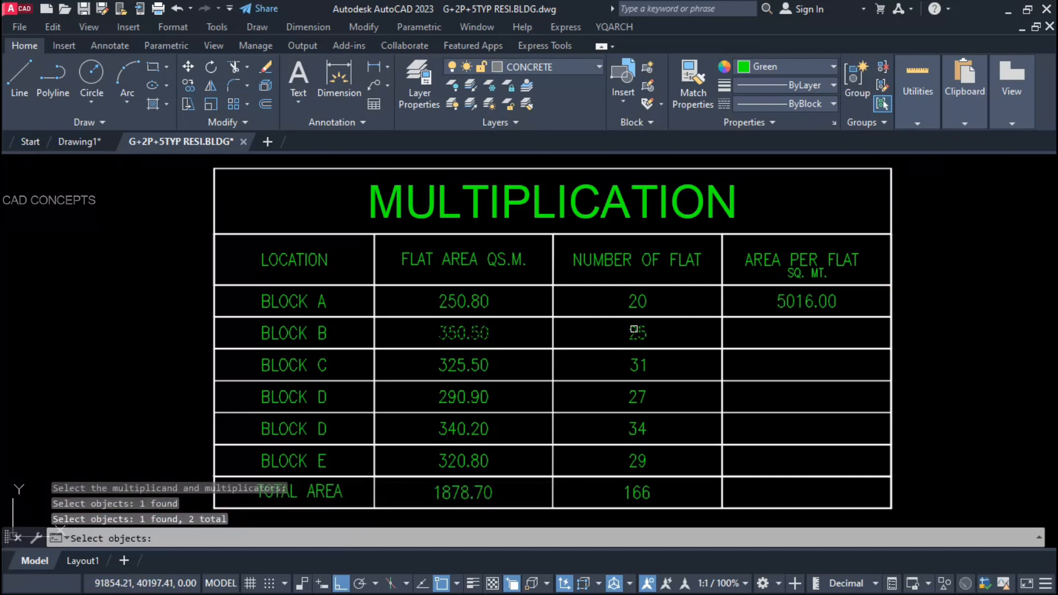
key("Return")
left_click(724, 321)
left_click(892, 317)
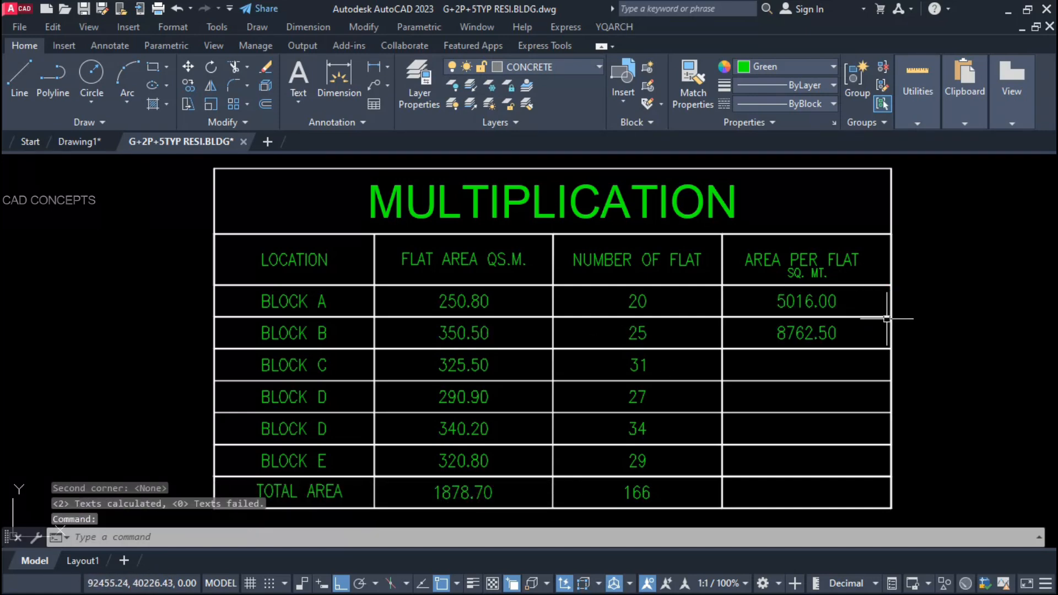
Step: Multiply BLOCK C's flat area by its number of flats and fit the result in its AREA PER FLAT cell
key("Return")
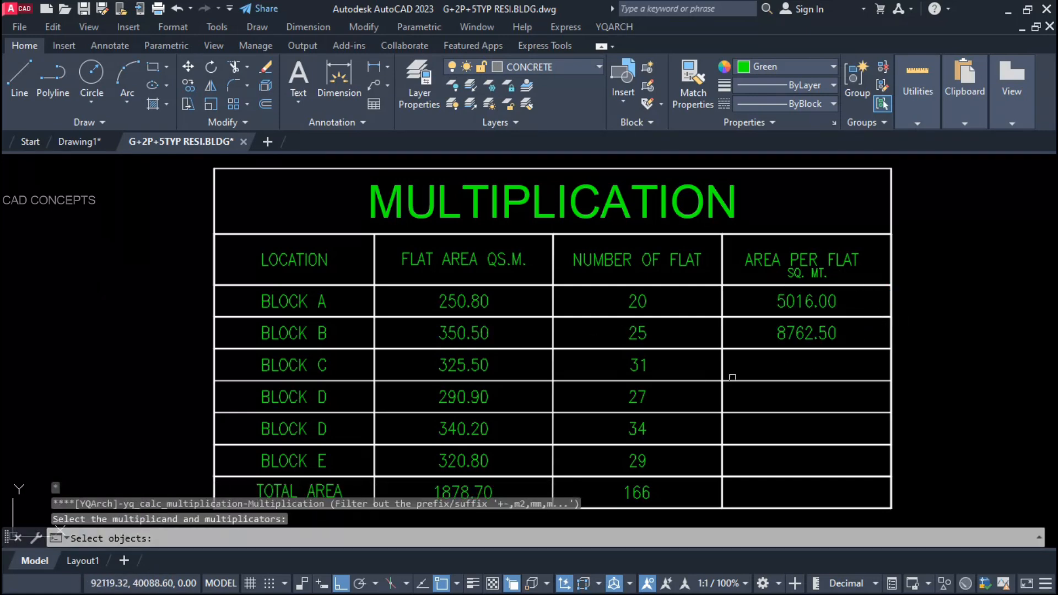
left_click(453, 368)
left_click(632, 365)
left_click(638, 357)
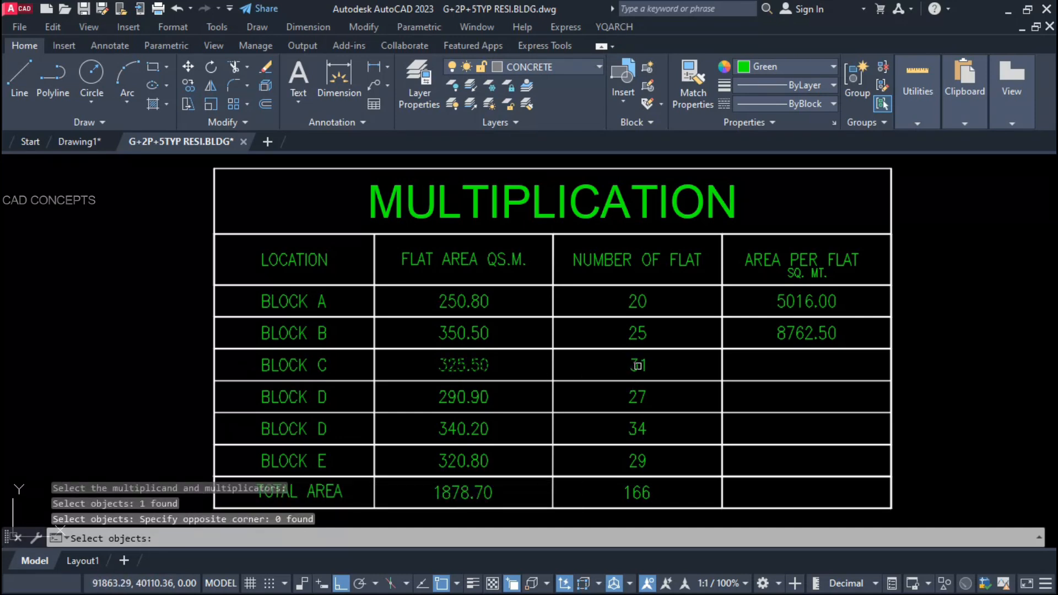
left_click(639, 365)
key("Return")
left_click(722, 380)
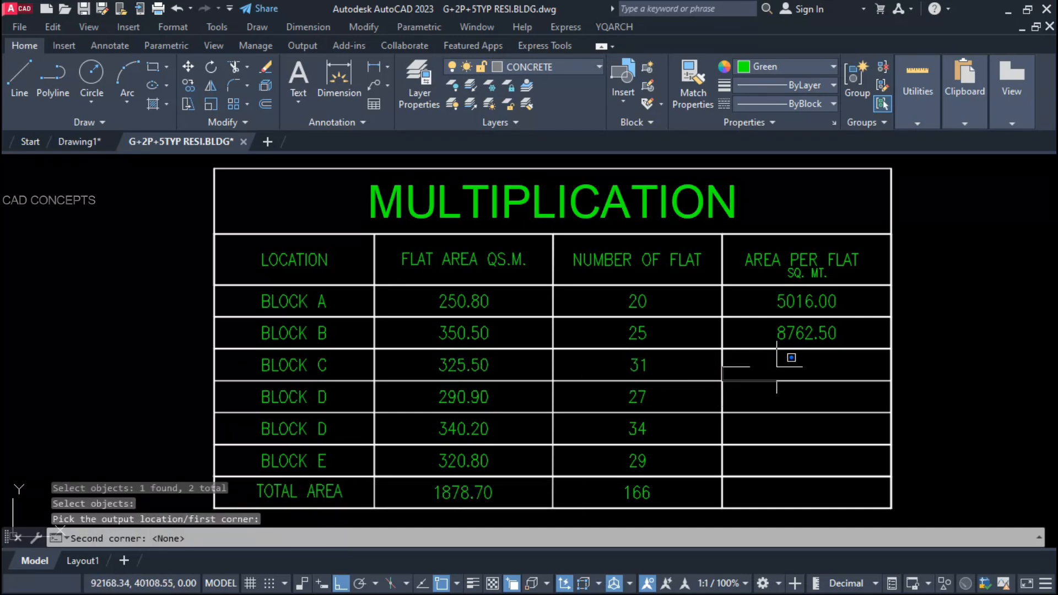
left_click(891, 349)
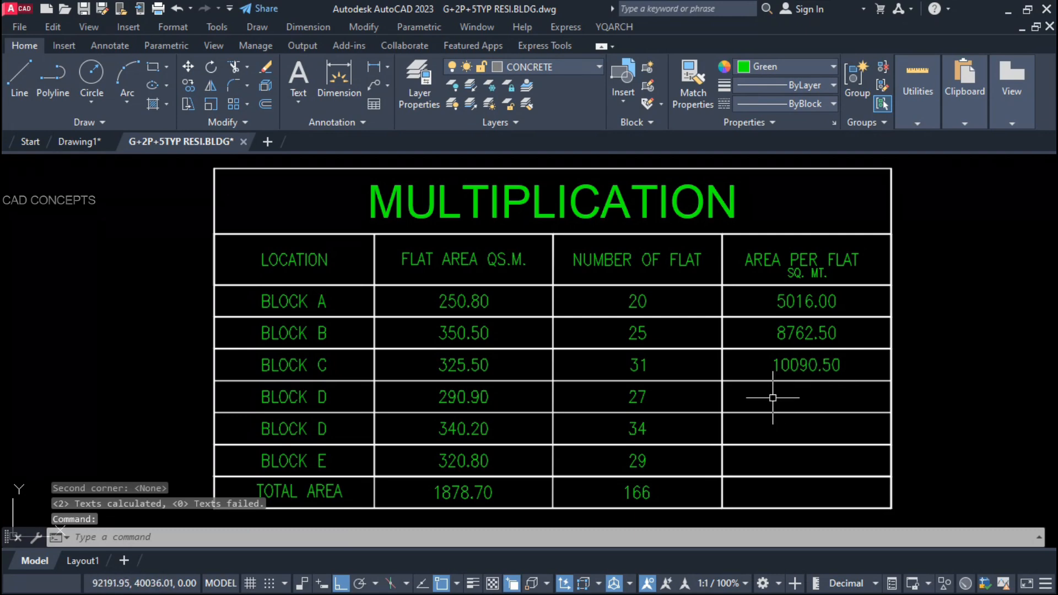
Step: Multiply flat area by number of flats for each of the two BLOCK D rows, fitting the results in their AREA PER FLAT cells
key("Return")
left_click(452, 397)
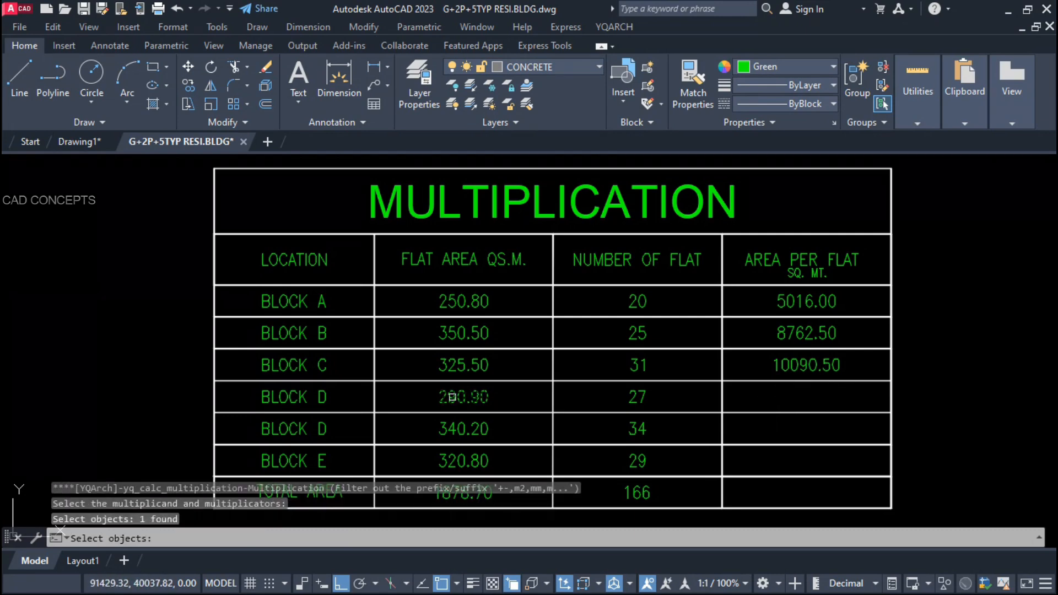
left_click(629, 396)
key("Return")
left_click(721, 413)
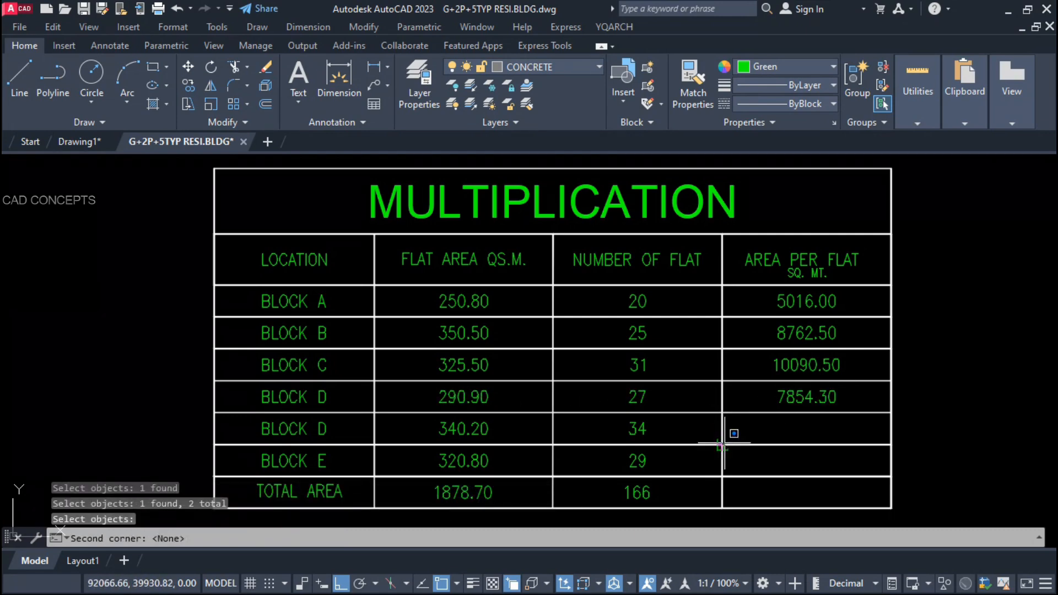
left_click(892, 398)
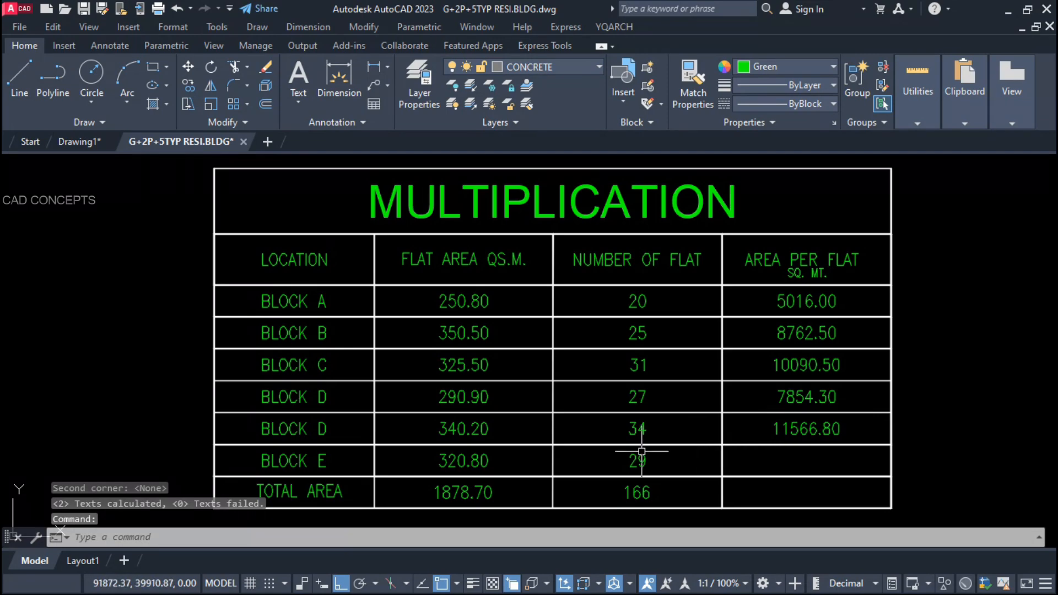
Step: Multiply BLOCK E's flat area by its number of flats and fit the result in its AREA PER FLAT cell
key("Return")
left_click(450, 461)
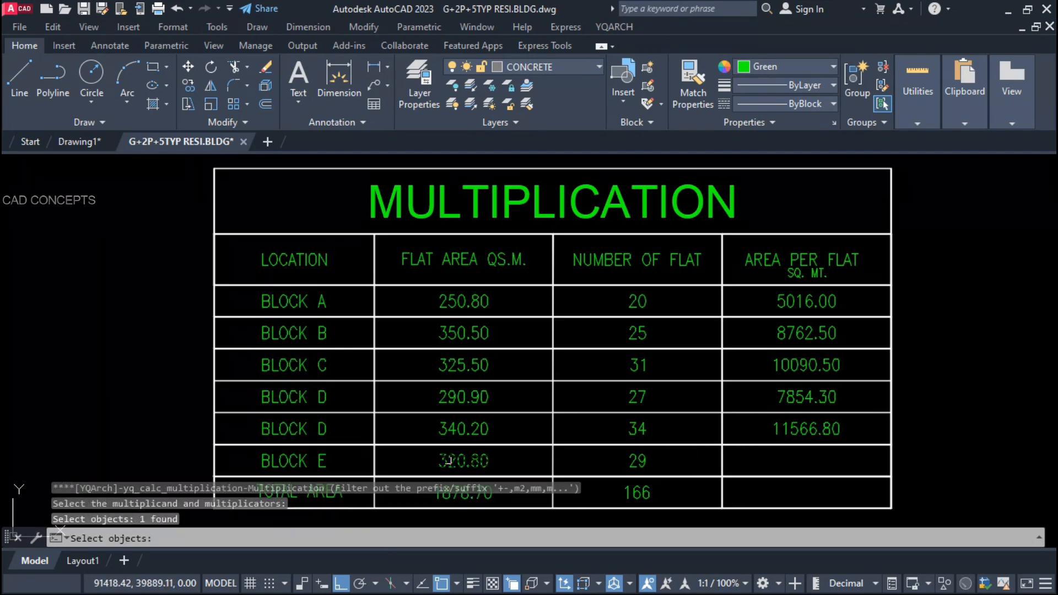
left_click(635, 461)
key("Return")
left_click(723, 445)
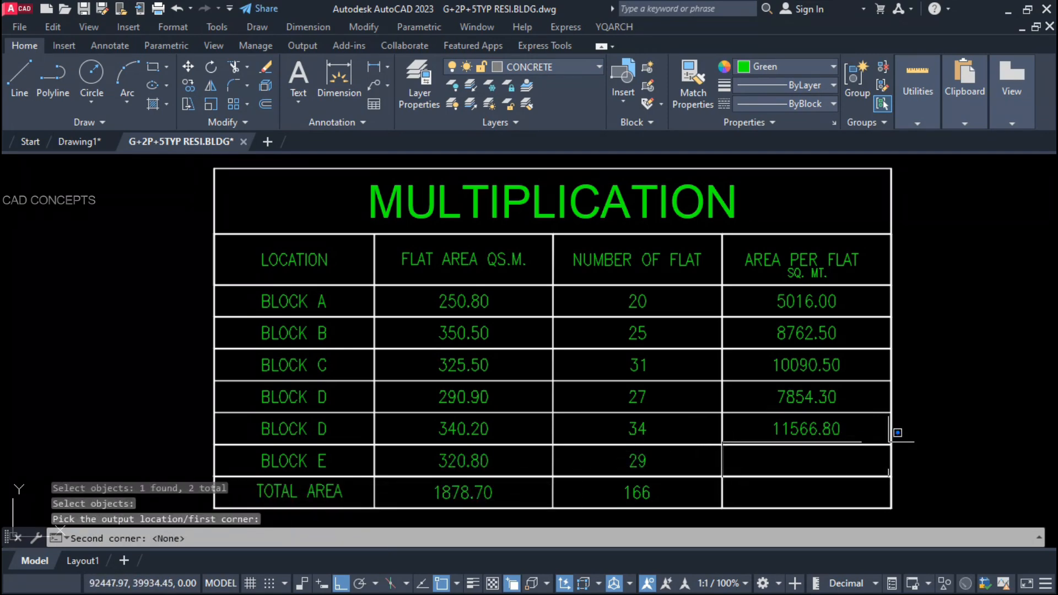
left_click(898, 437)
Step: Multiply the TOTAL AREA row's flat area by its number of flats and fit the result in its AREA PER FLAT cell
key("Return")
left_click(451, 488)
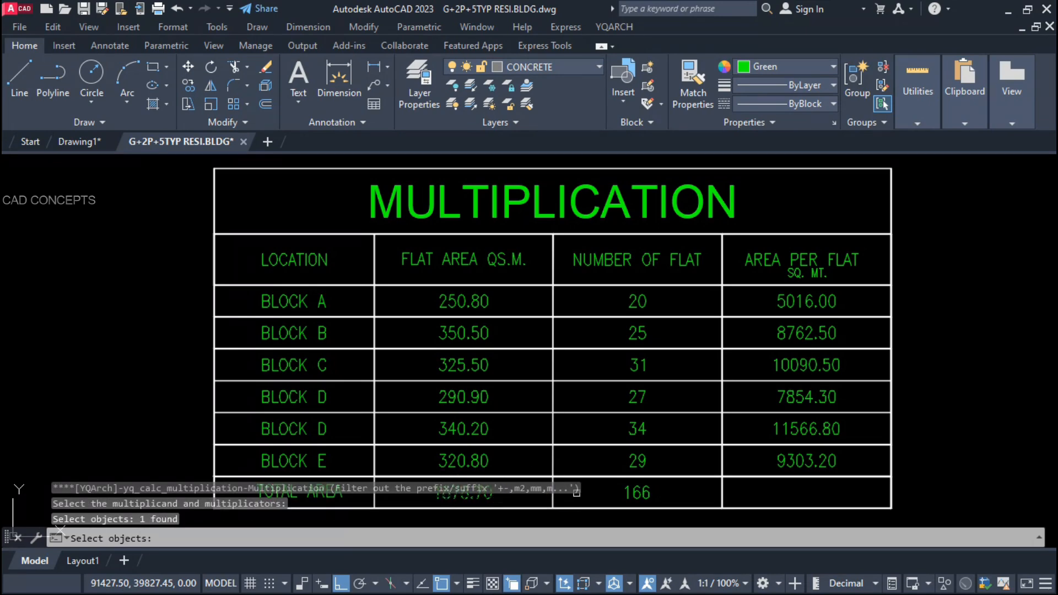
left_click(647, 492)
key("Return")
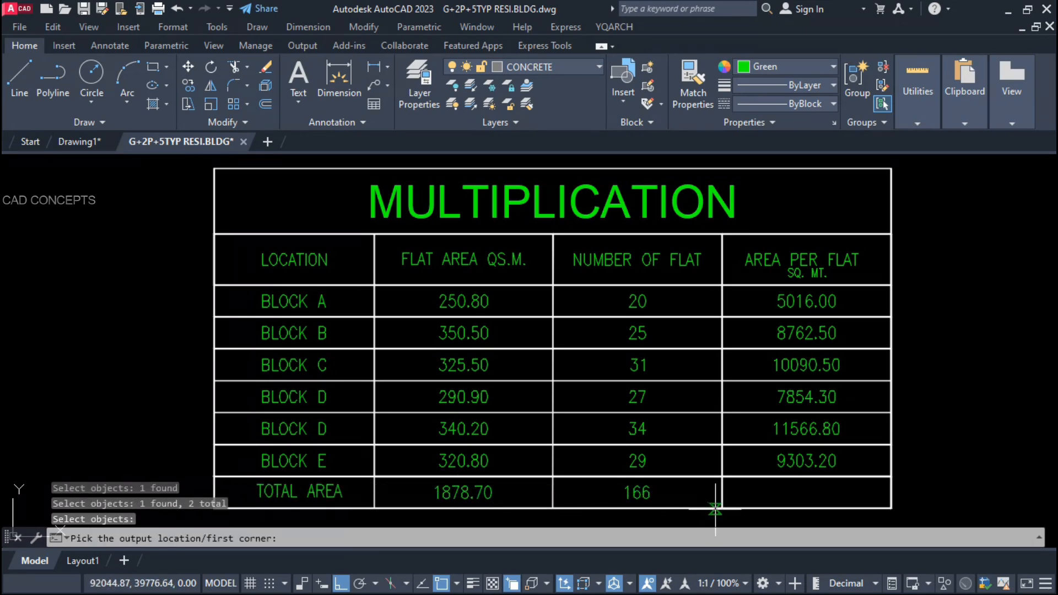
left_click(723, 508)
left_click(893, 473)
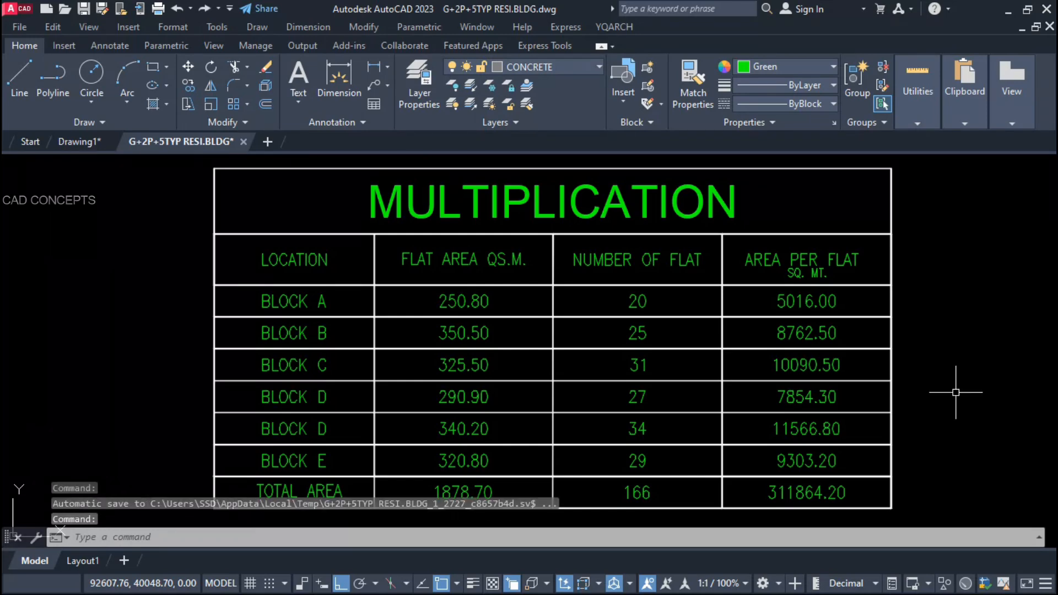
key("Escape")
key("Escape")
key("Escape")
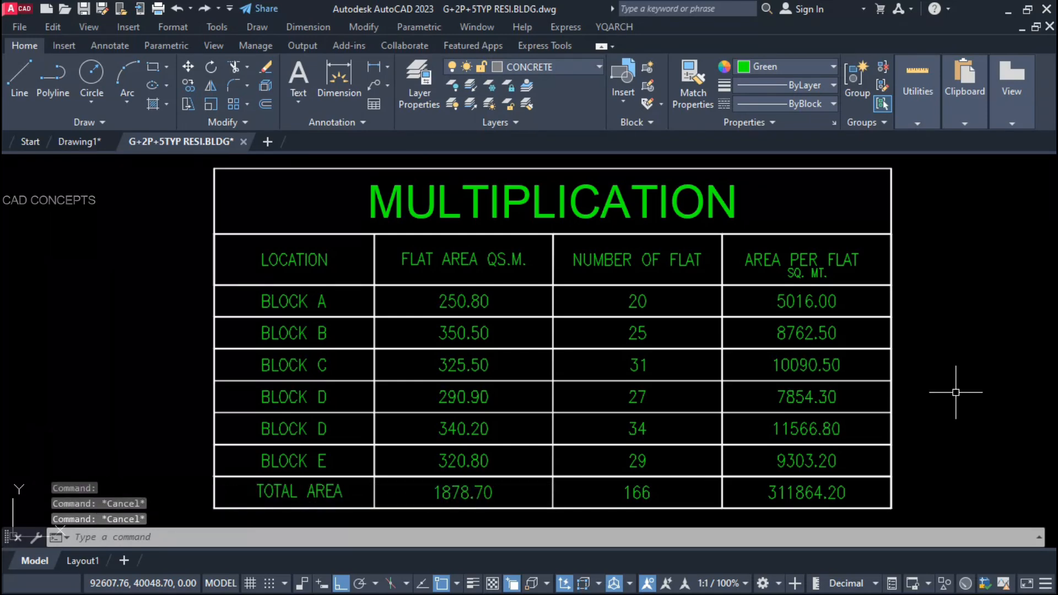